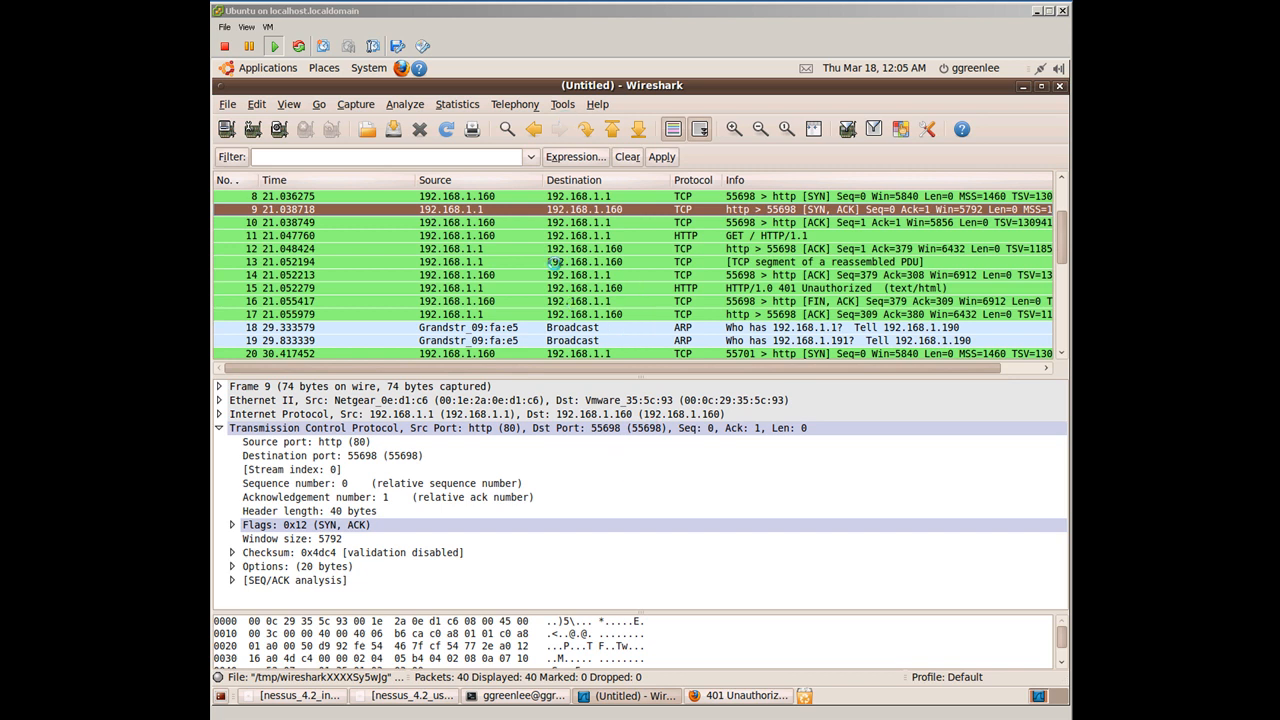
Step: View the capture file's summary statistics, then close the summary
left_click(466, 108)
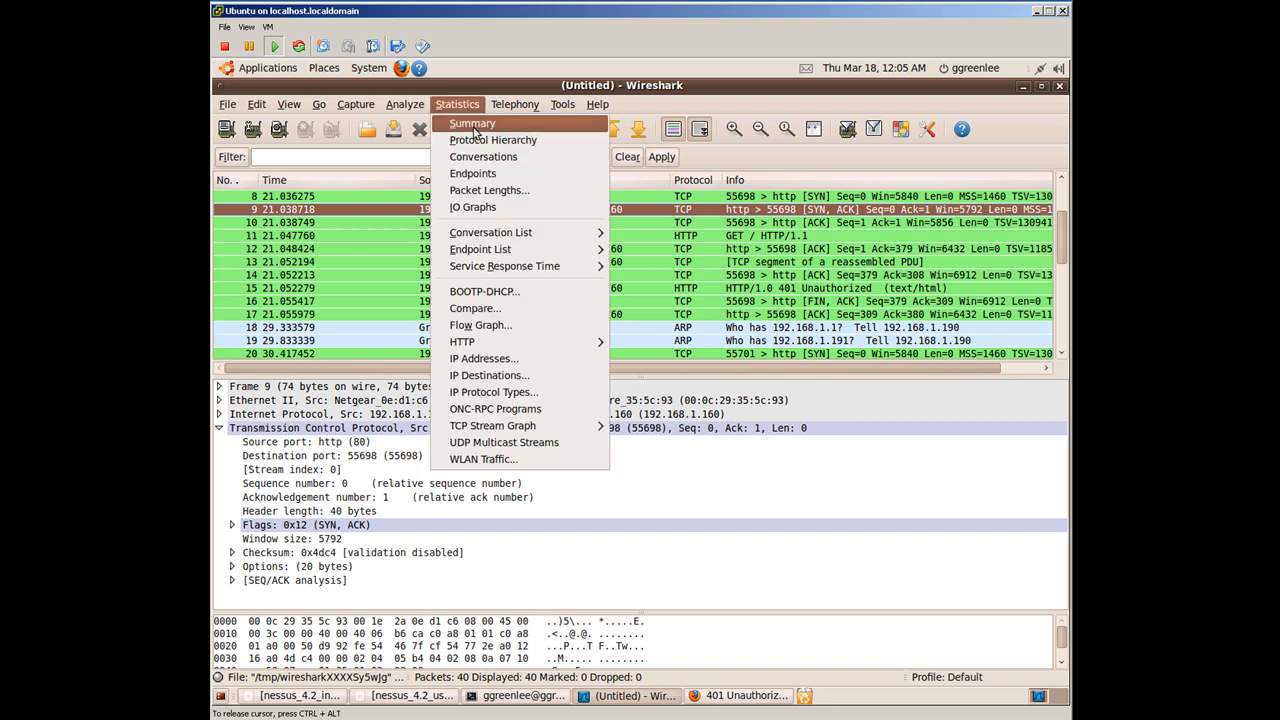
left_click(475, 128)
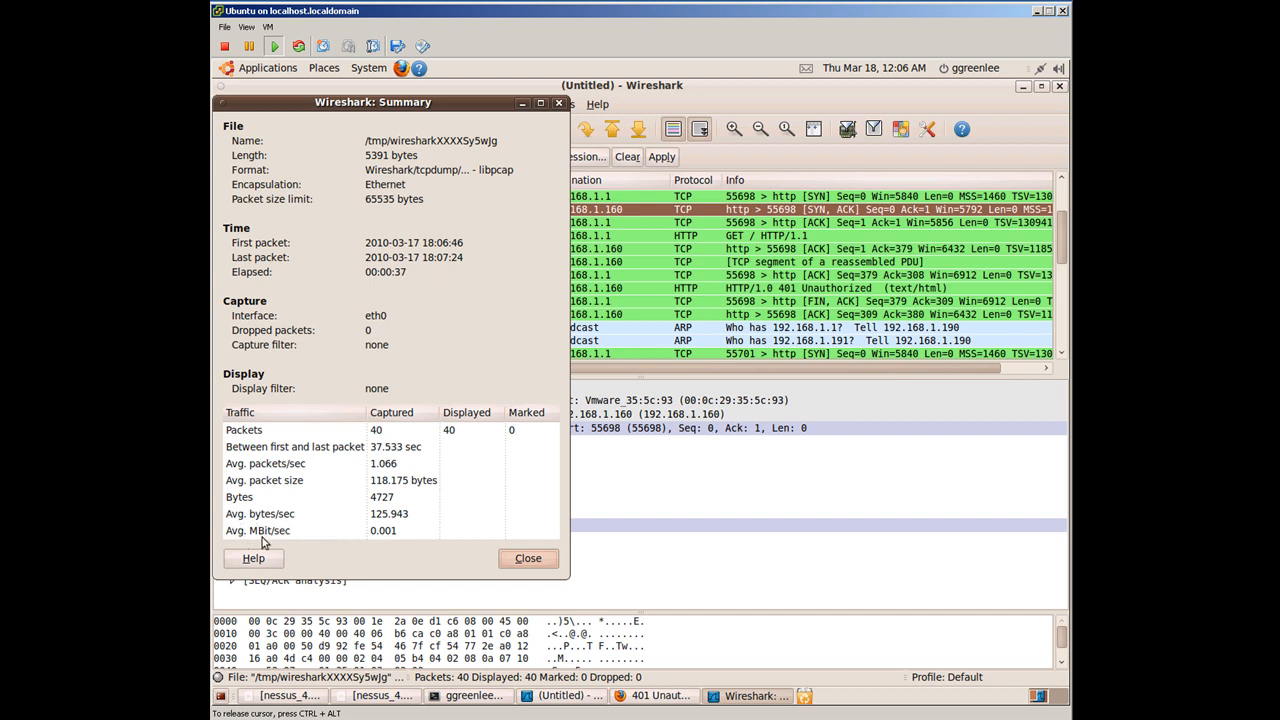
left_click(530, 561)
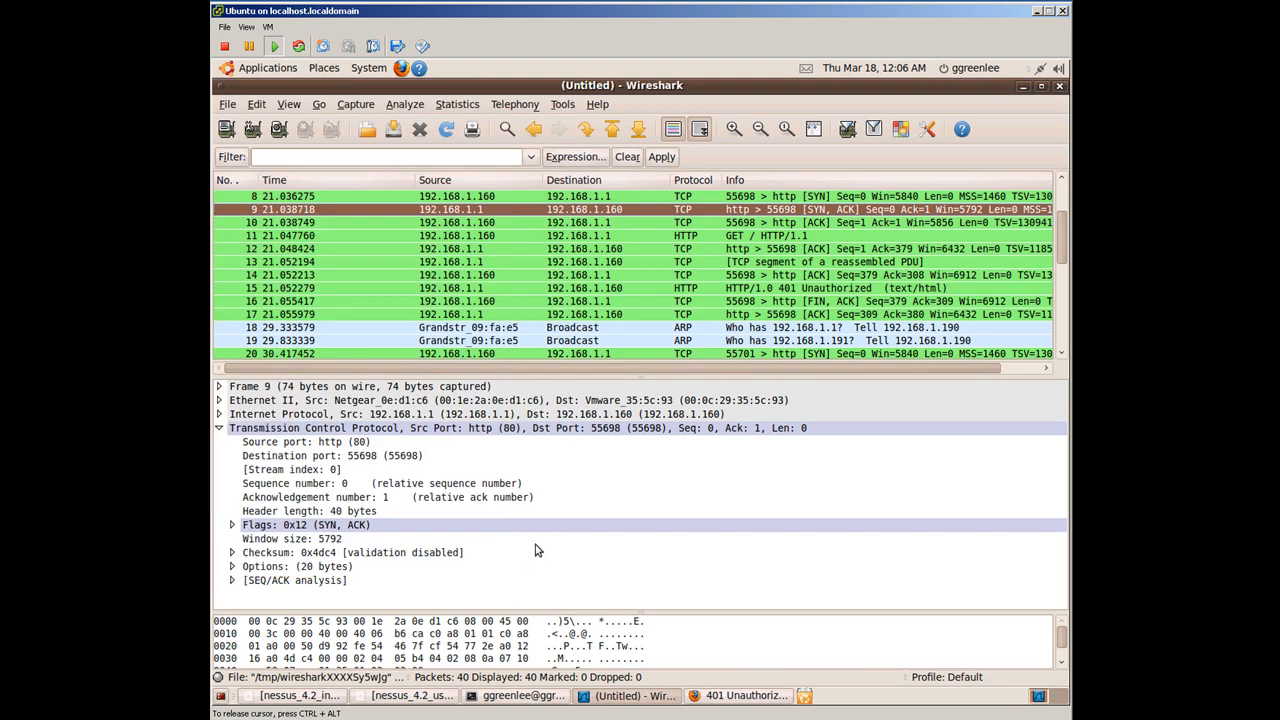
Step: Examine the protocol hierarchy statistics of the capture in a maximized window, then close it
left_click(448, 106)
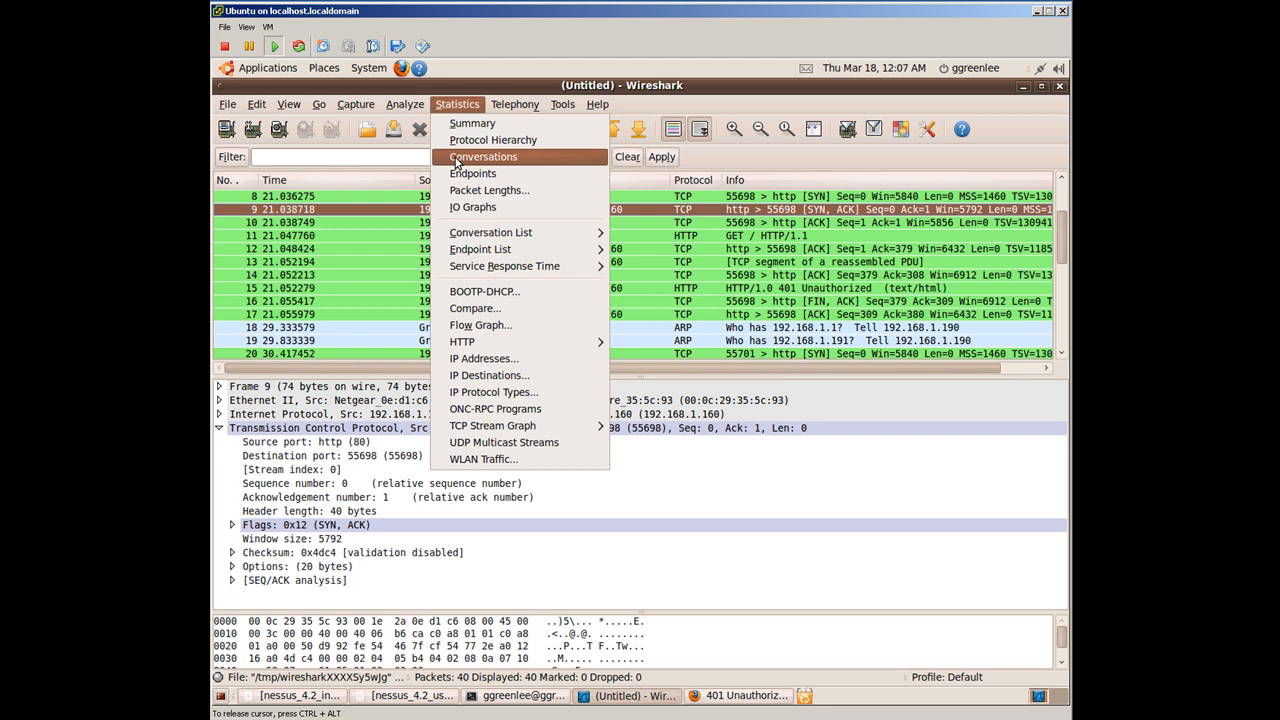
left_click(480, 140)
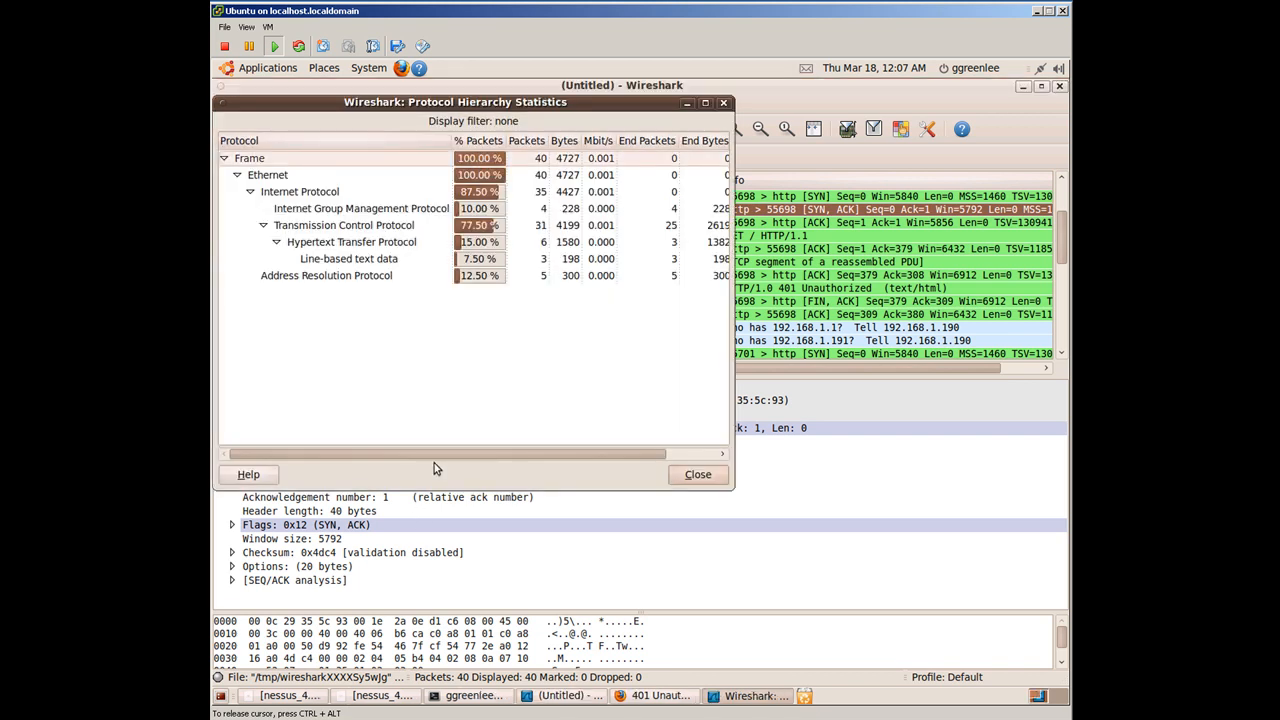
left_click(706, 103)
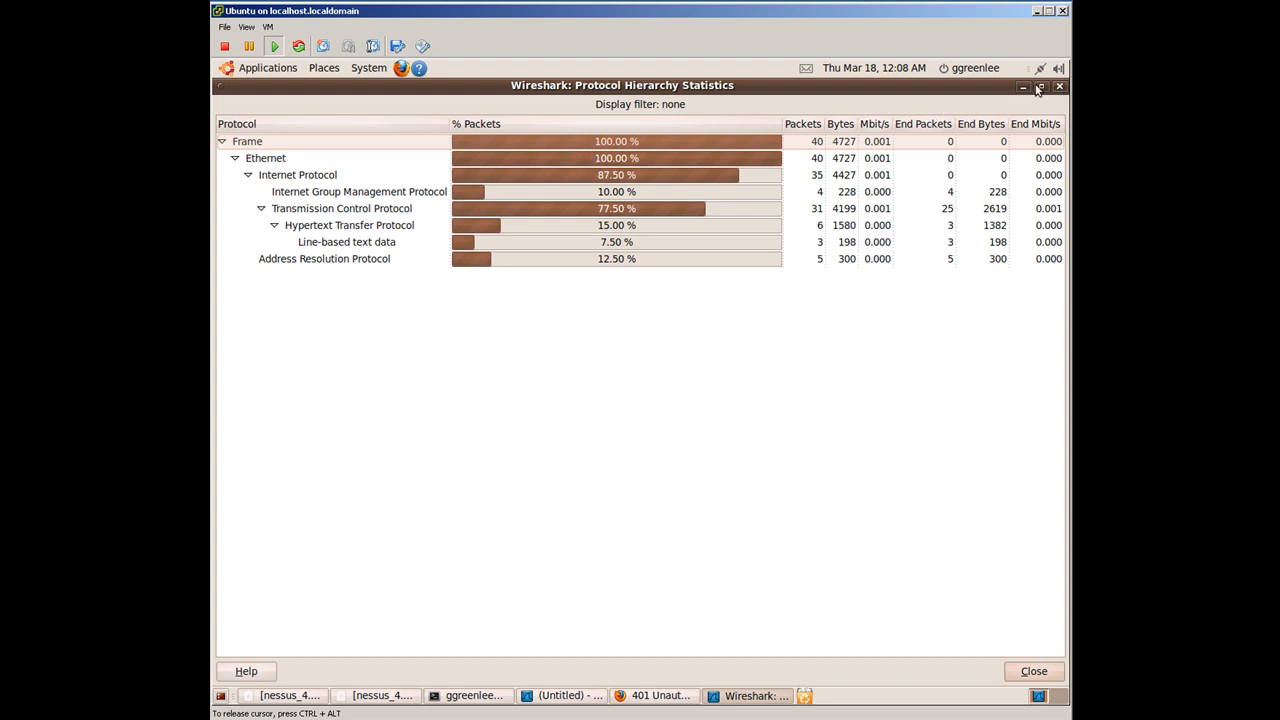
left_click(1034, 671)
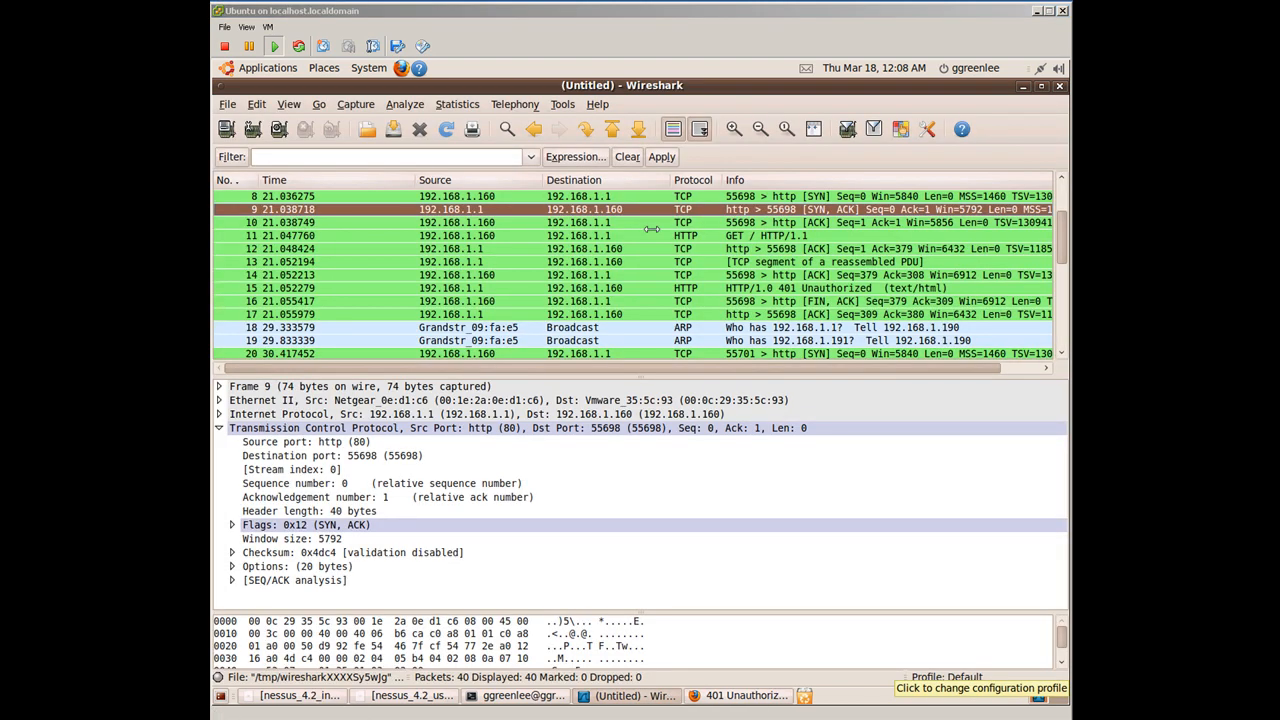
Step: Display the capture's Ethernet conversations with name resolution turned off to read the raw MAC addresses
left_click(472, 110)
left_click(469, 111)
left_click(469, 111)
left_click(472, 112)
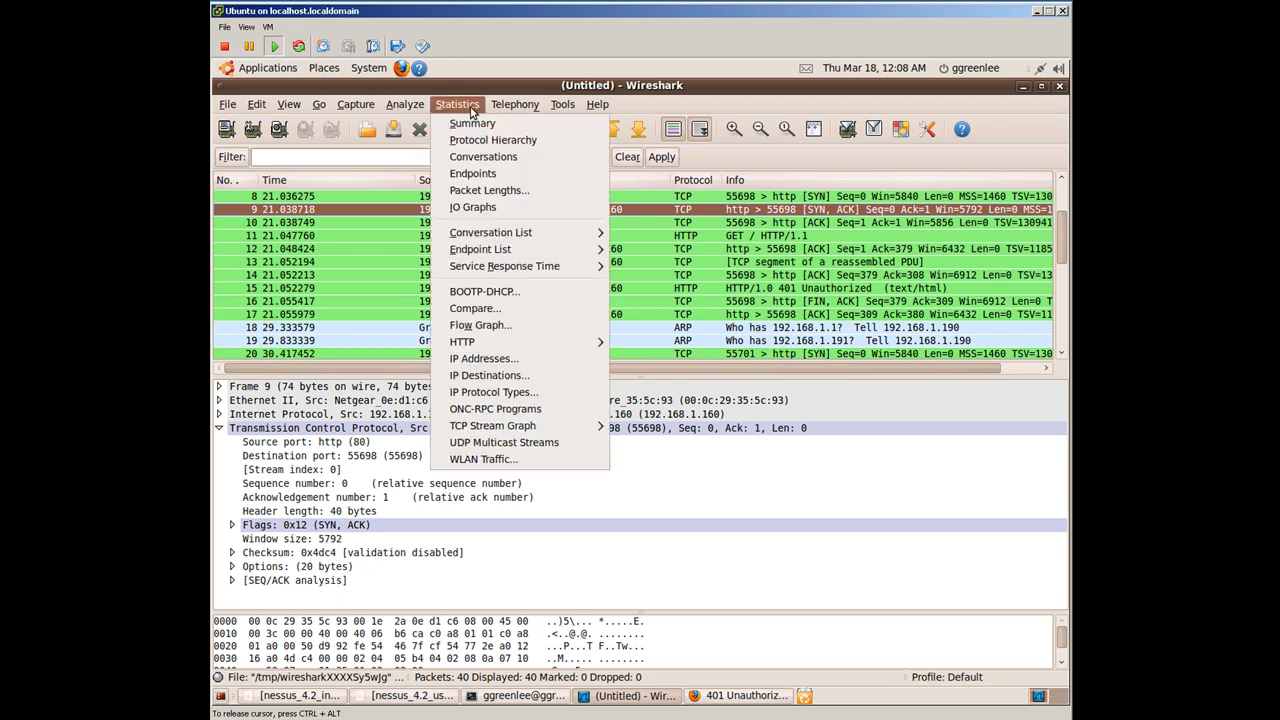
left_click(478, 159)
left_click(478, 159)
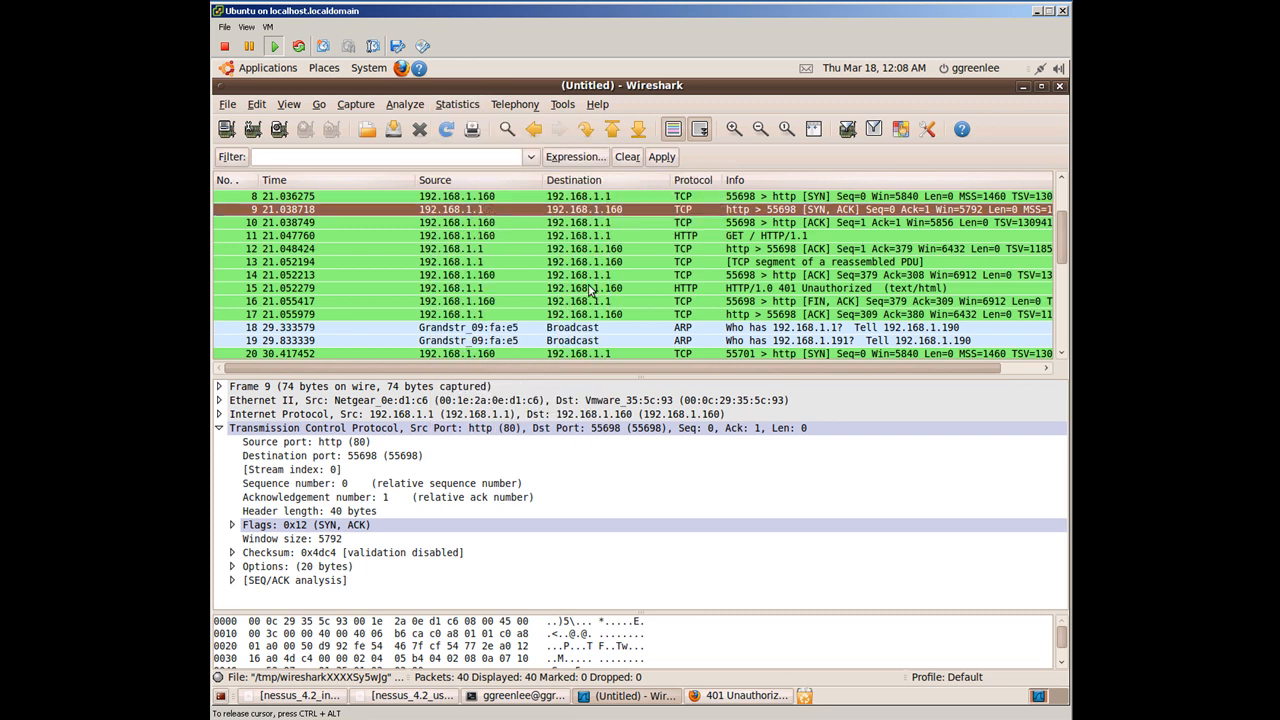
left_click(457, 105)
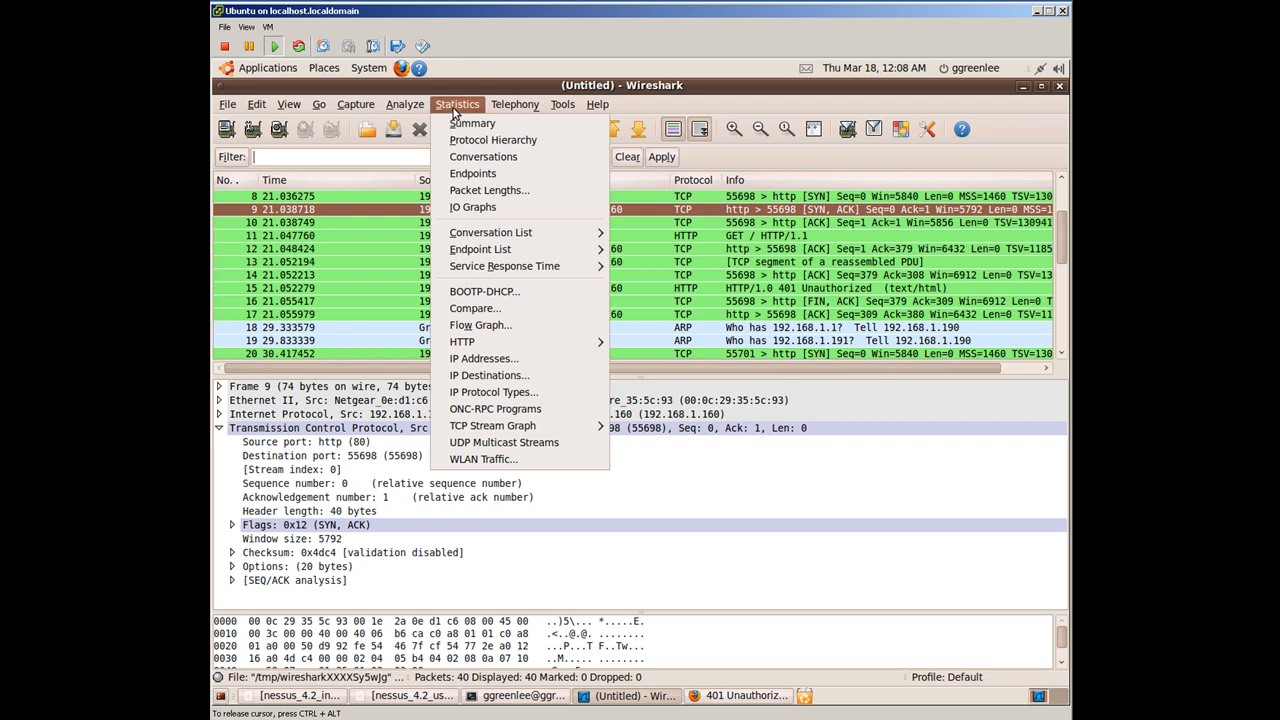
left_click(460, 163)
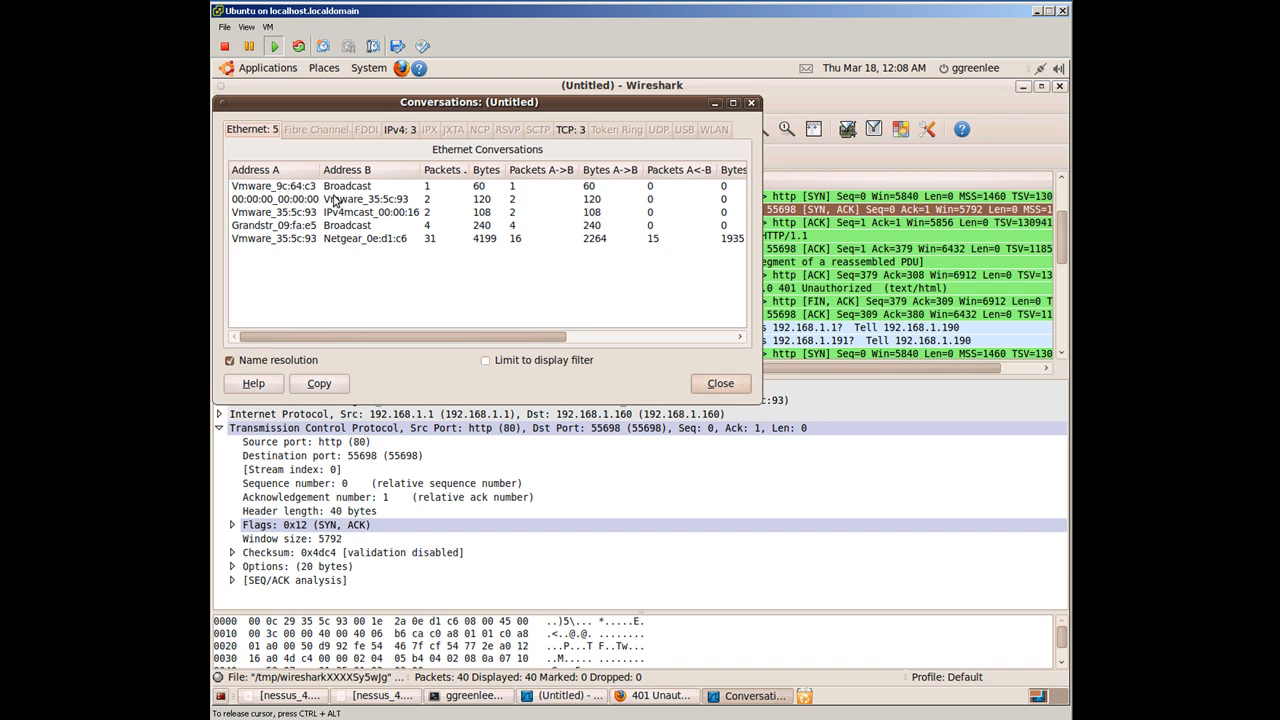
left_click(260, 366)
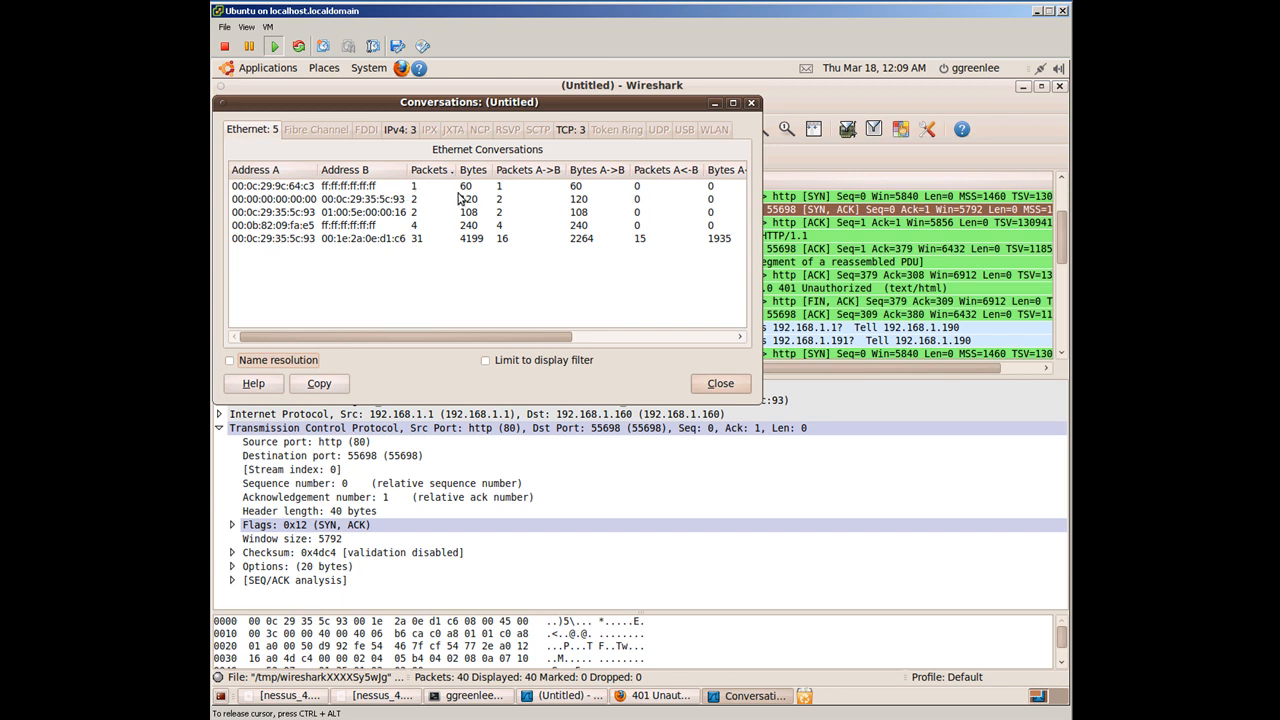
Step: Examine the IPv4 and TCP conversations, turning name resolution on for the TCP ports, then close the conversation statistics
left_click(406, 131)
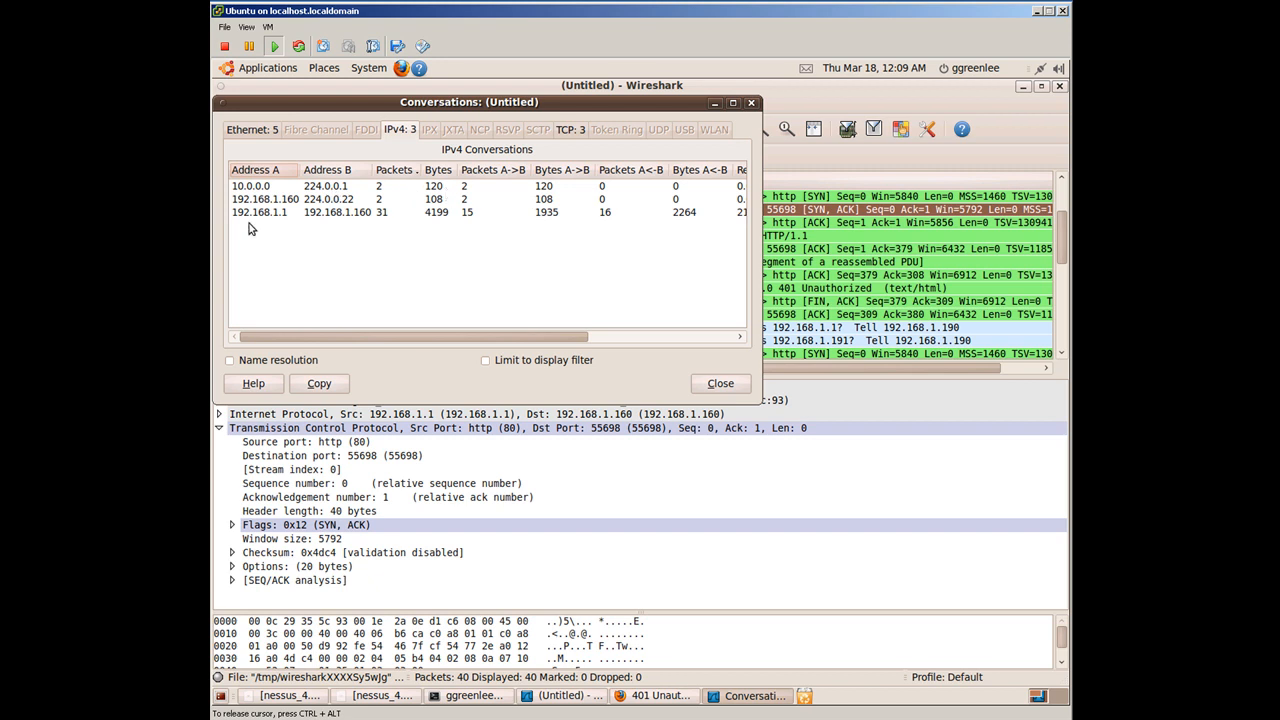
left_click(568, 131)
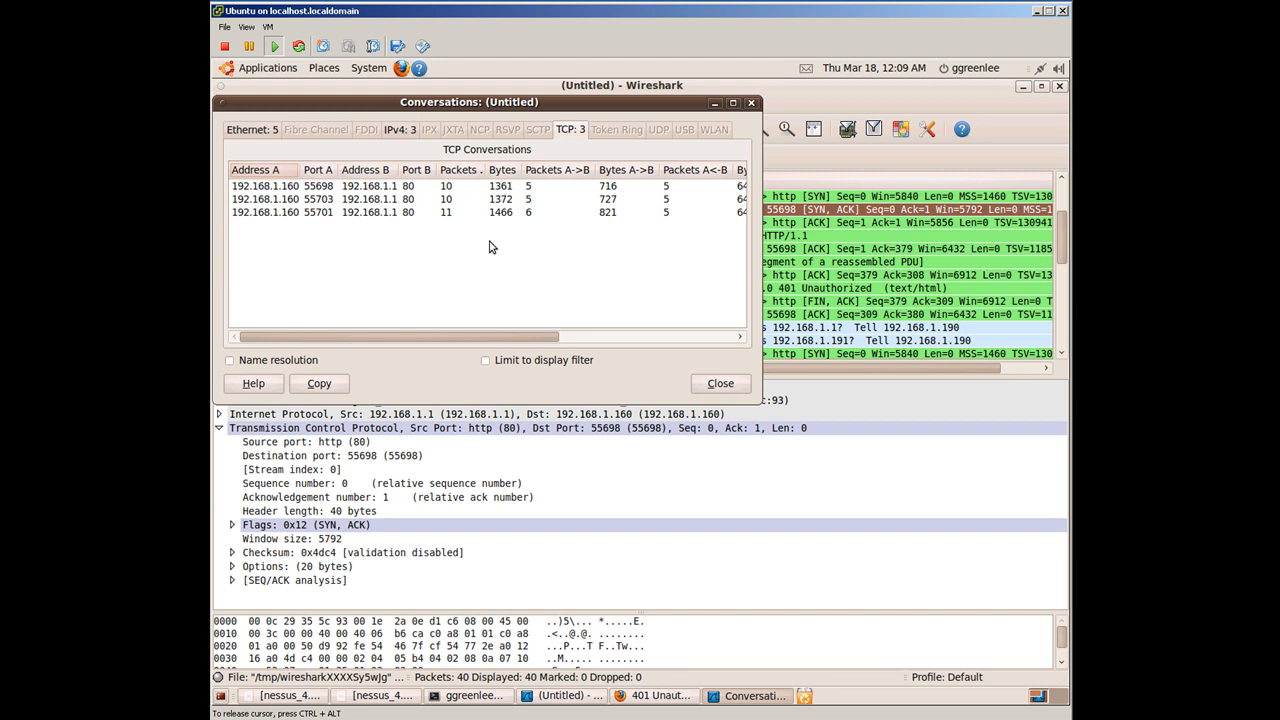
left_click(251, 362)
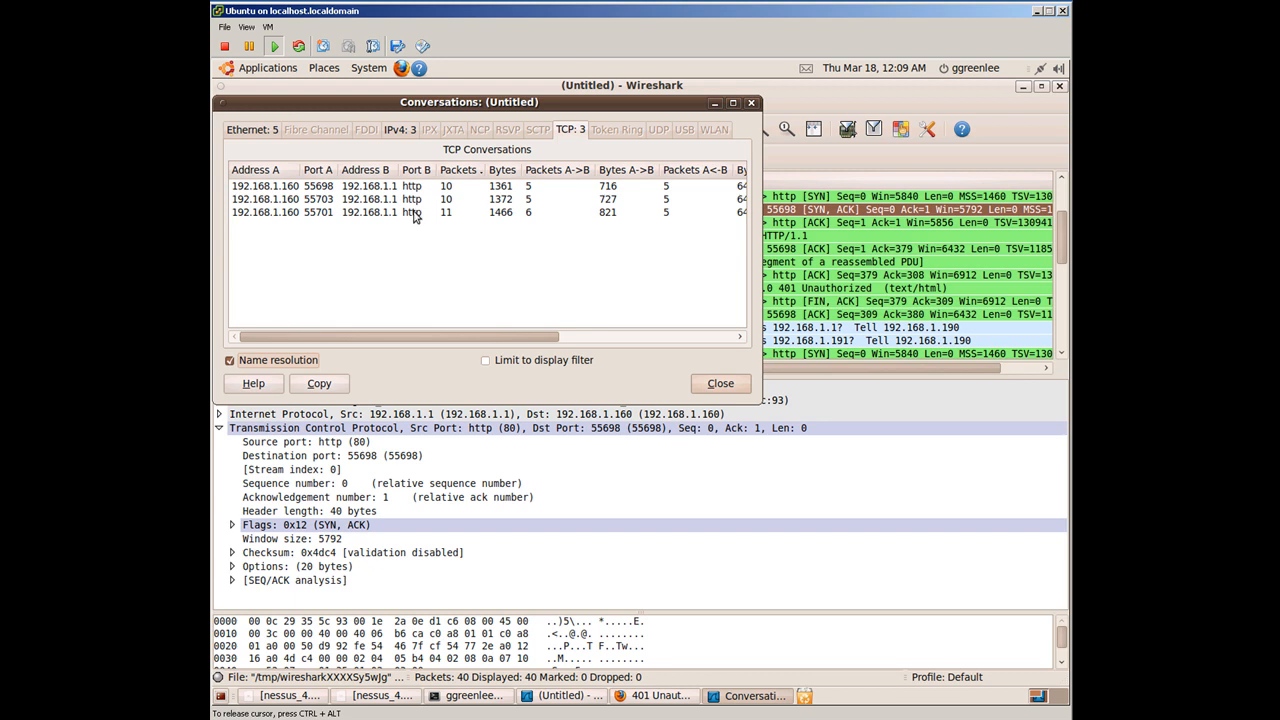
left_click_drag(437, 338, 690, 338)
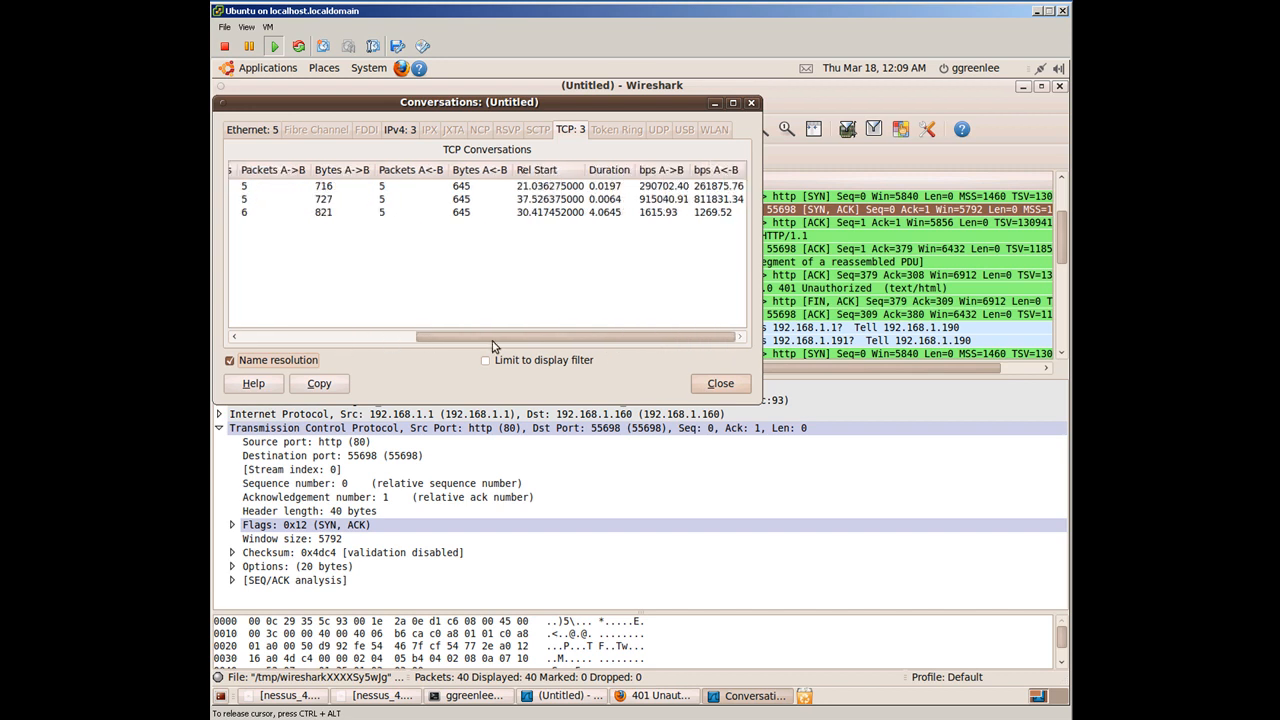
scroll(497, 332, "left", 5)
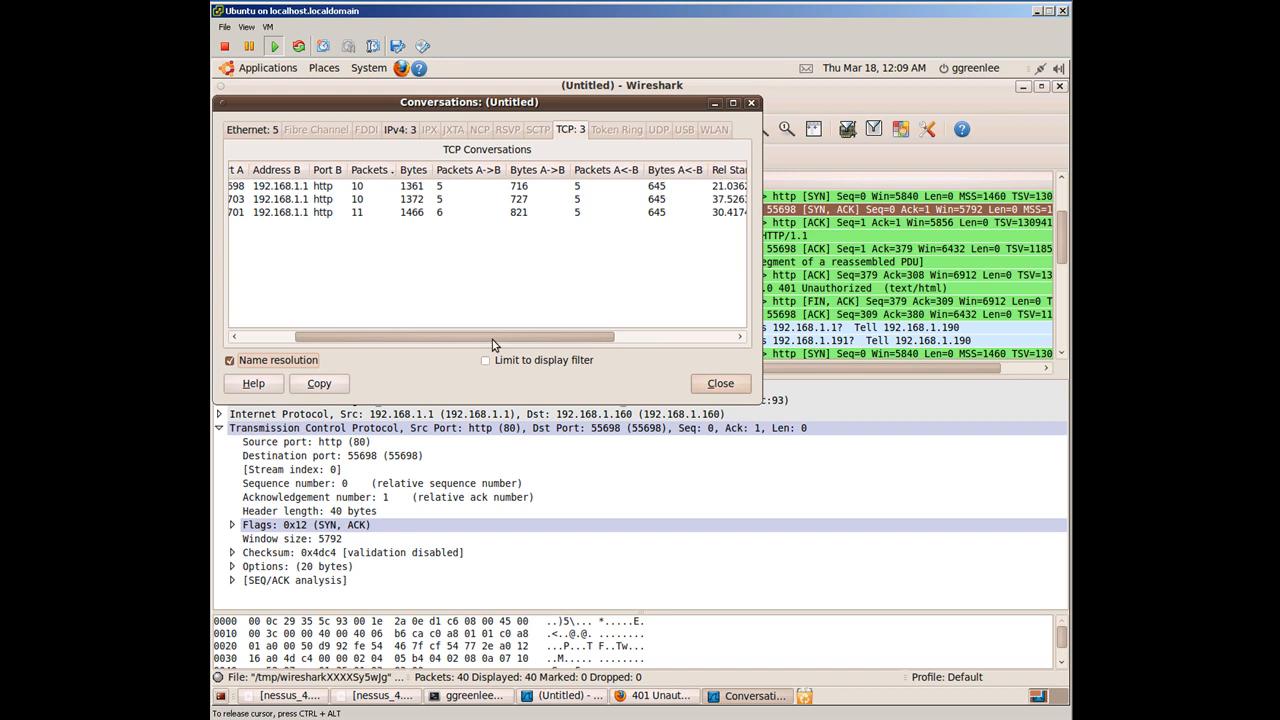
left_click(751, 104)
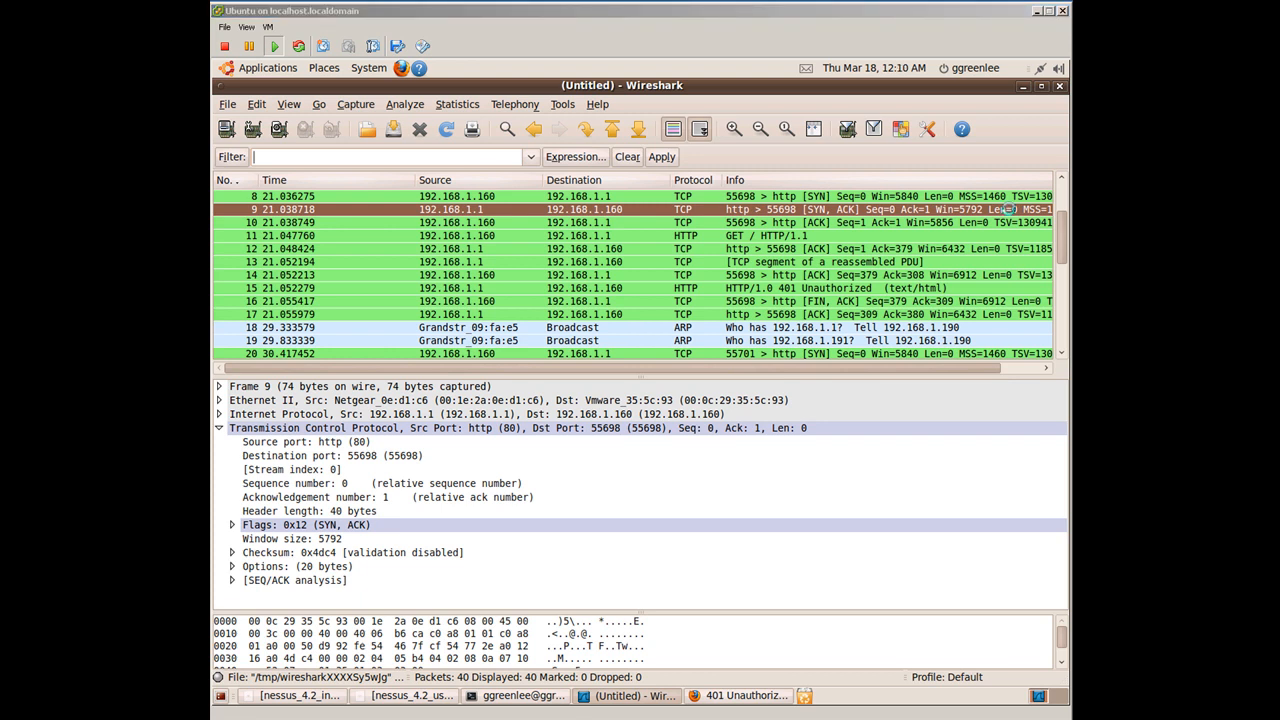
left_click(564, 114)
left_click(563, 106)
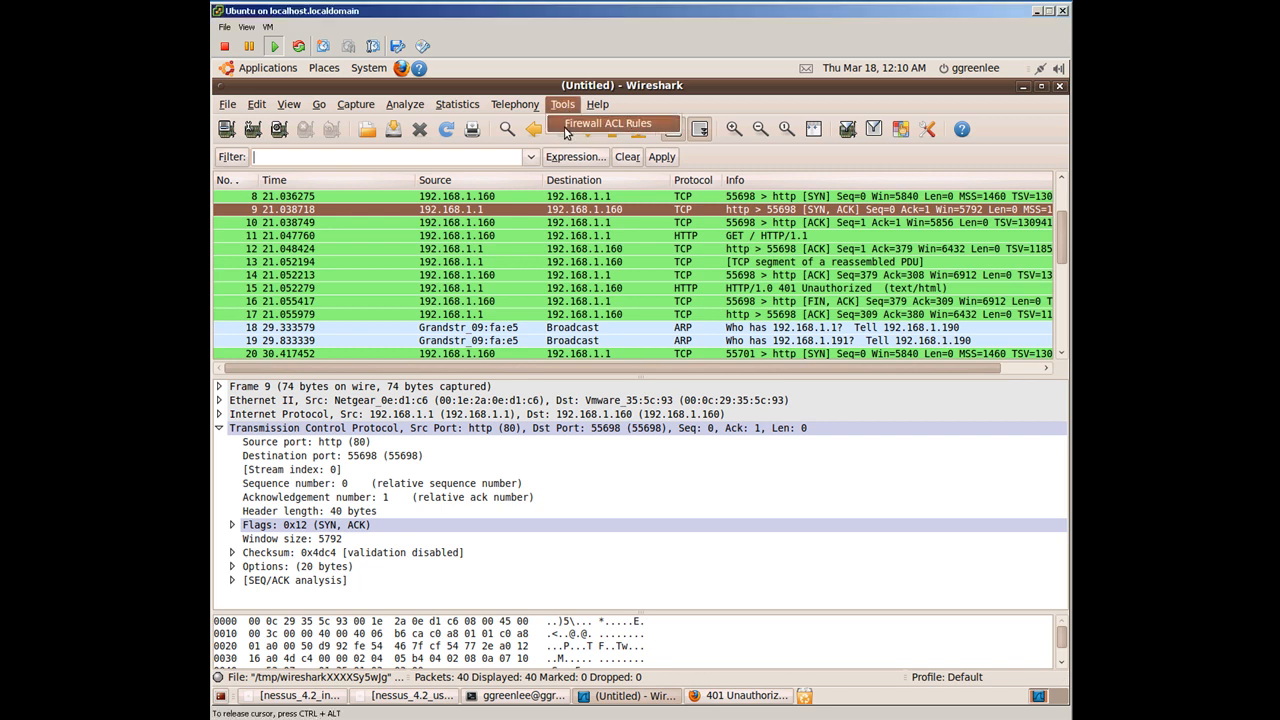
left_click(590, 124)
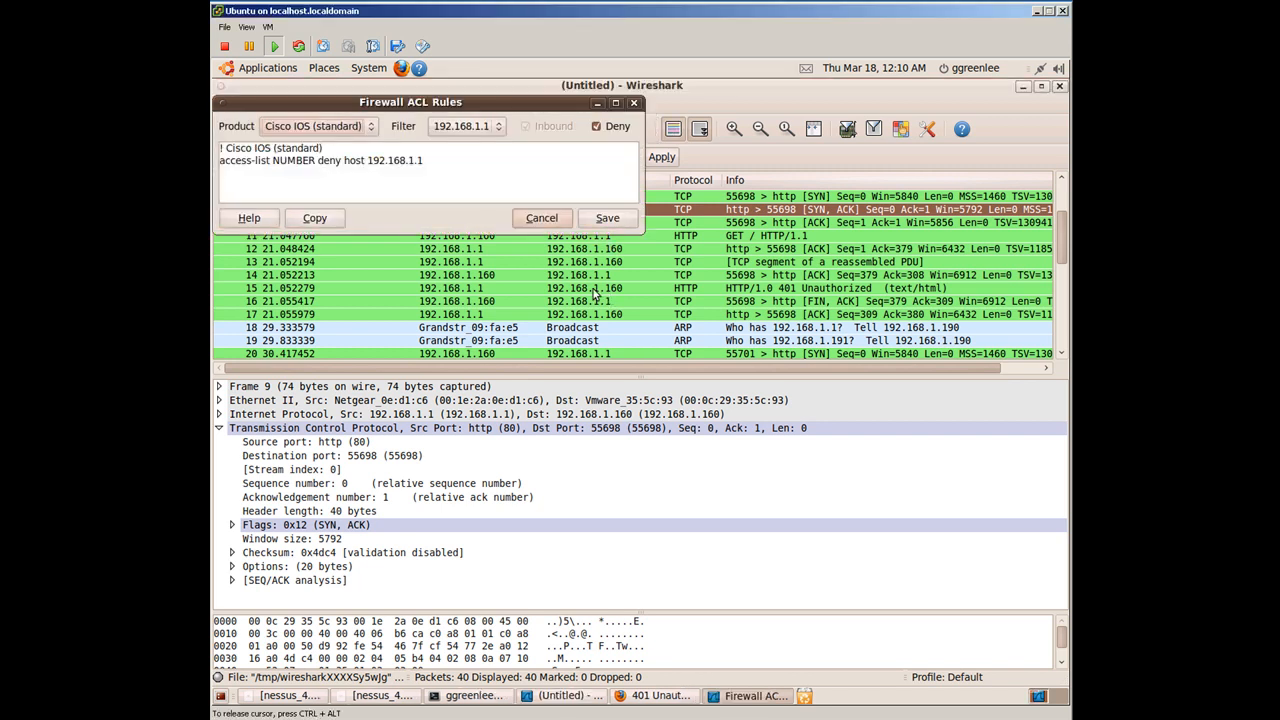
left_click(538, 224)
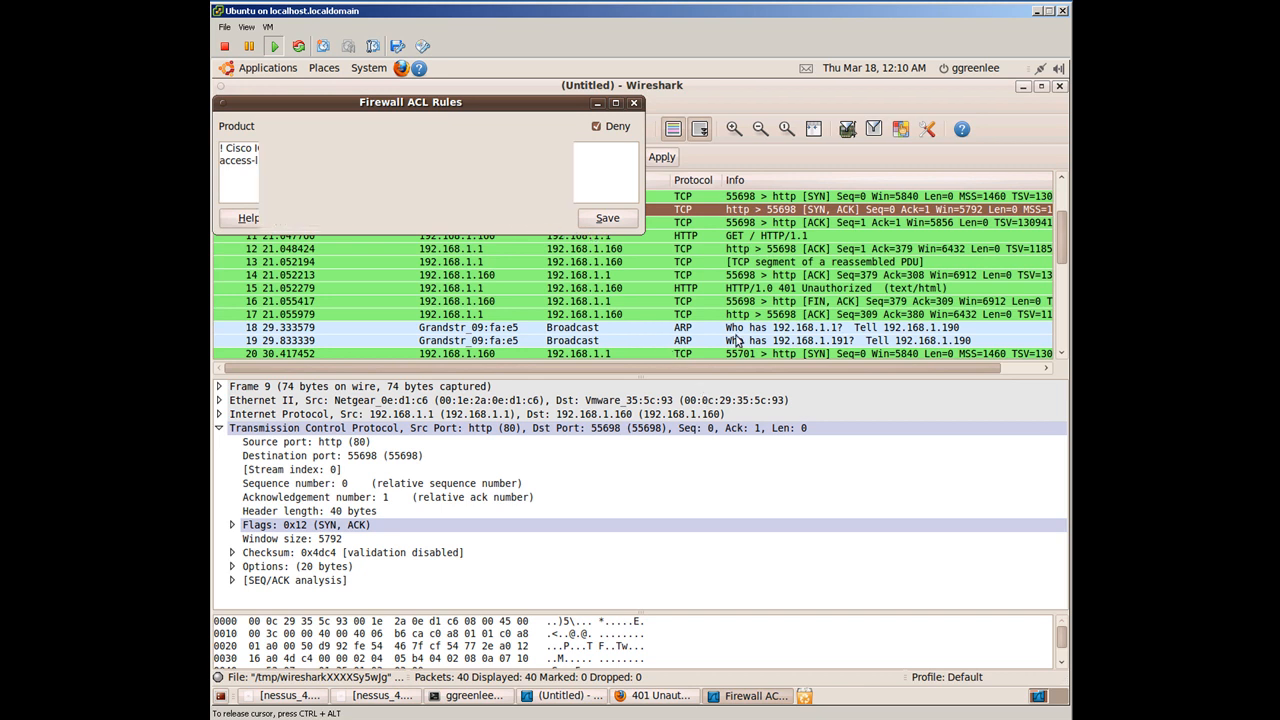
left_click(516, 228)
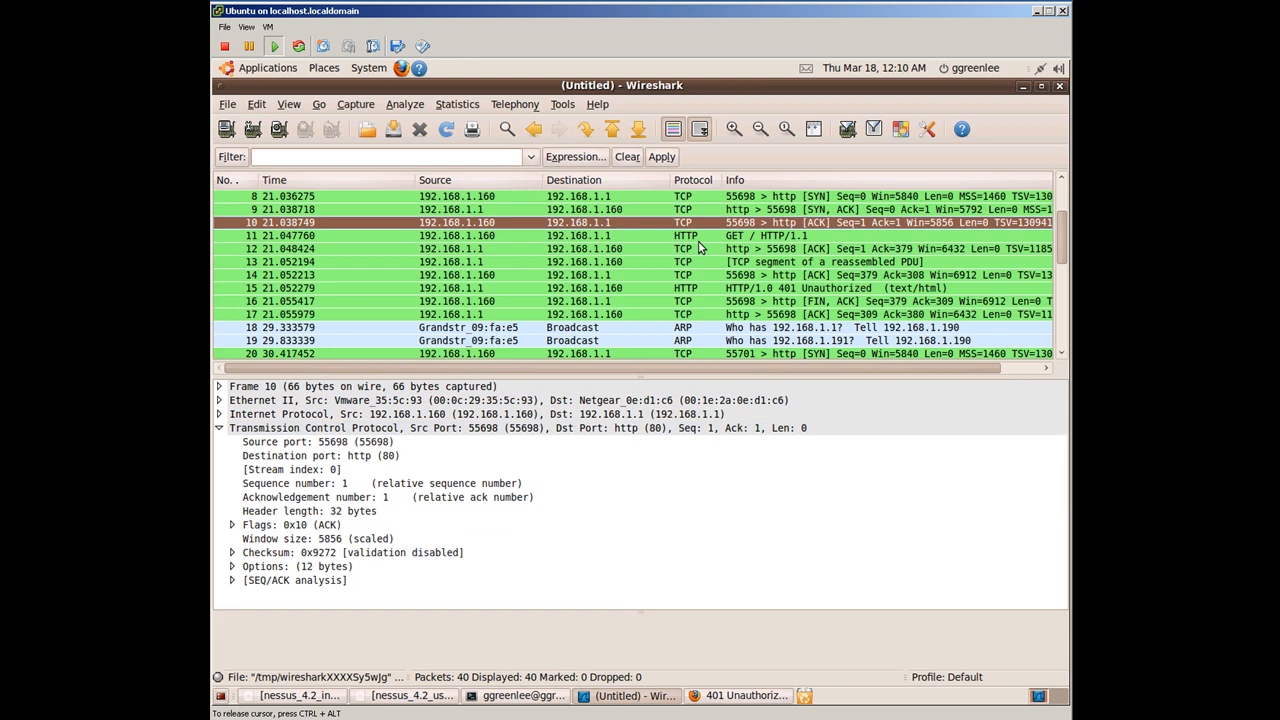
left_click(684, 340)
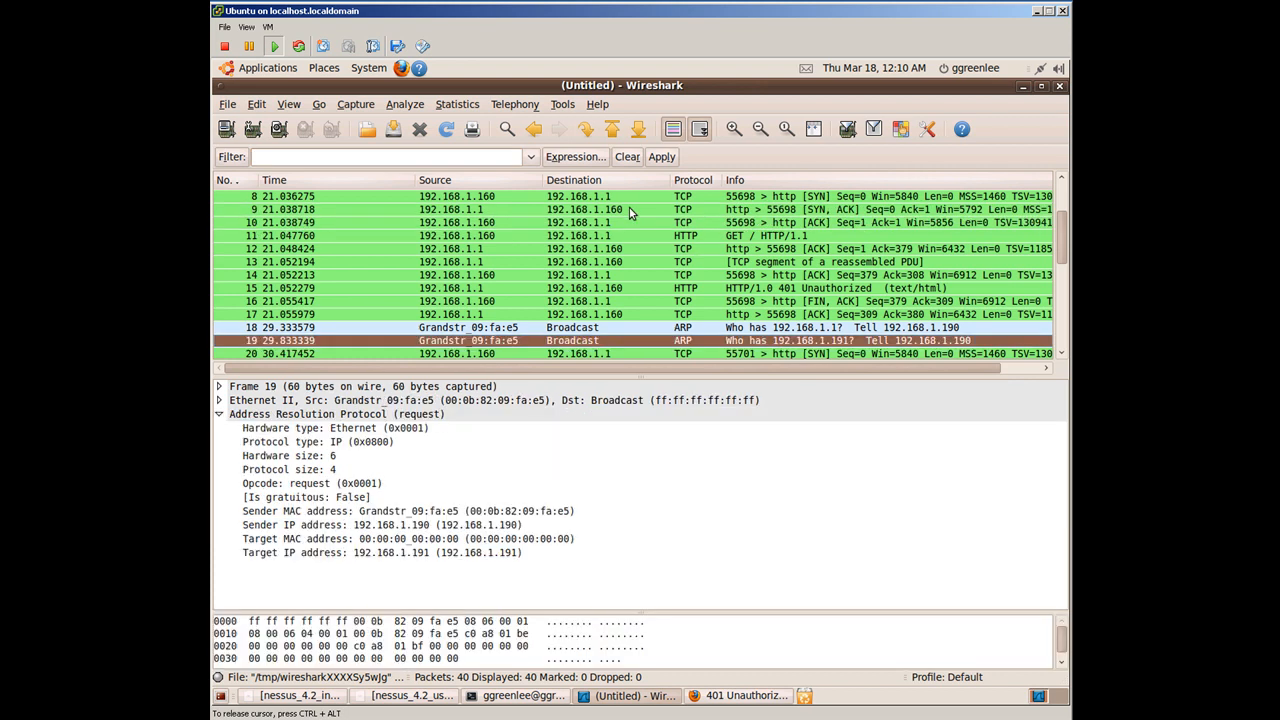
Step: Generate a Cisco IOS (standard) firewall ACL rule from packet 9 that permits host 192.168.1.1 by disabling Deny
left_click(625, 210)
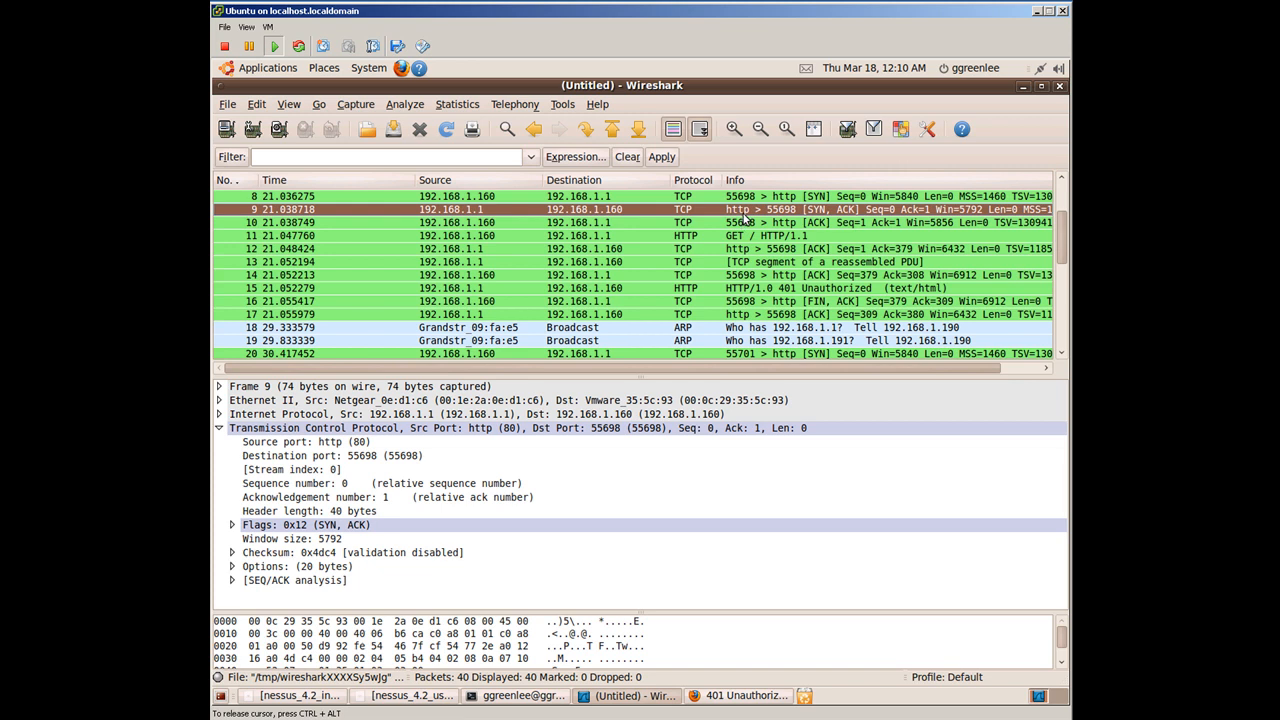
left_click(563, 106)
left_click(572, 124)
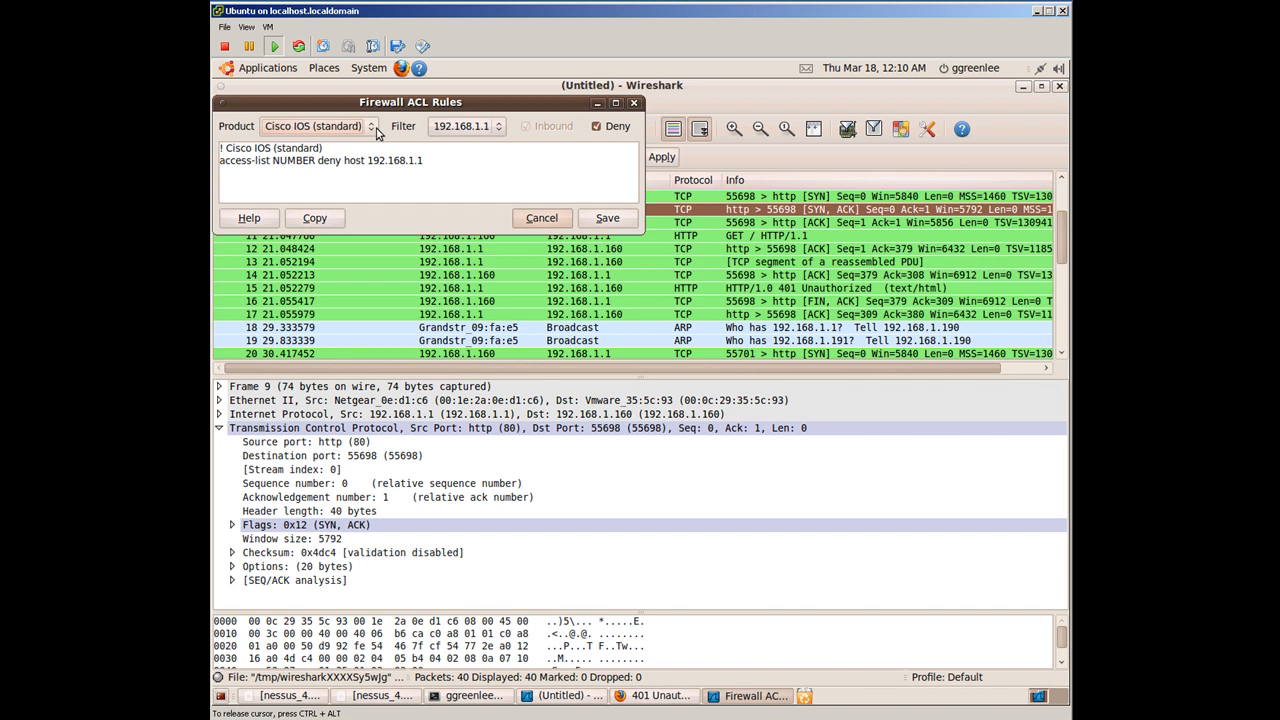
left_click(597, 128)
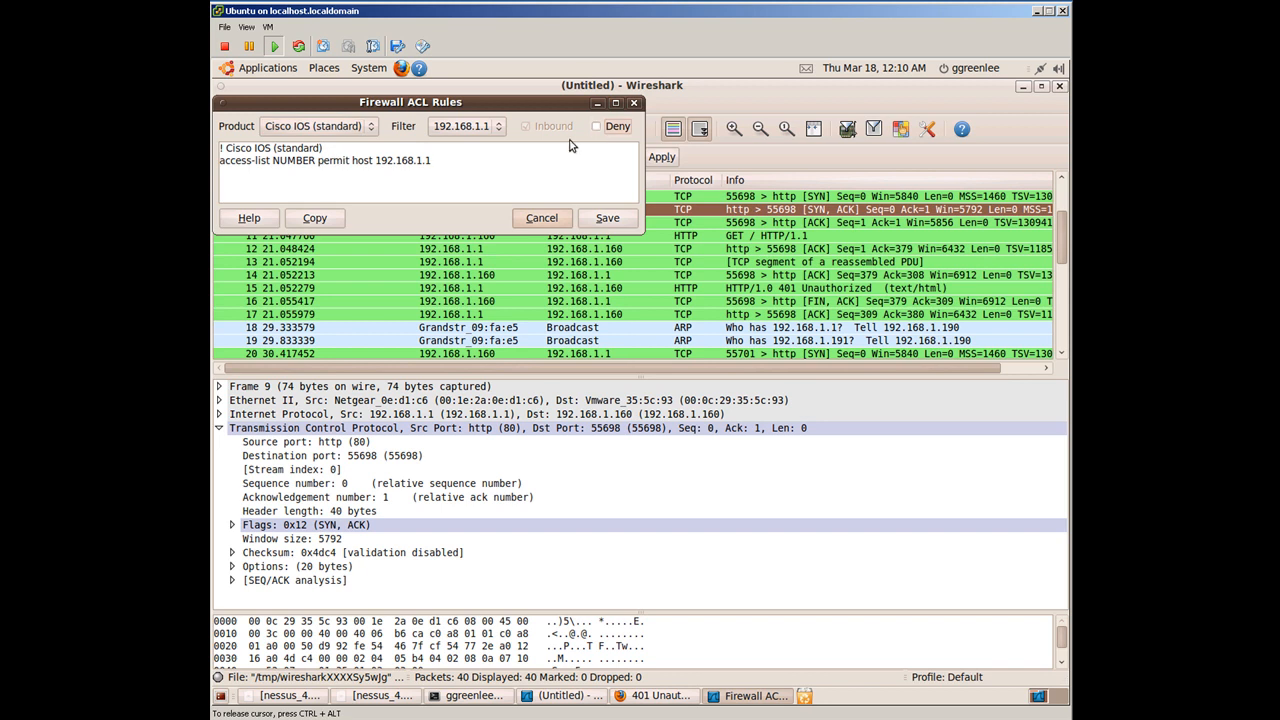
Step: Set the ACL rule's filter to host 192.168.1.160
left_click(498, 130)
left_click(498, 136)
left_click(506, 130)
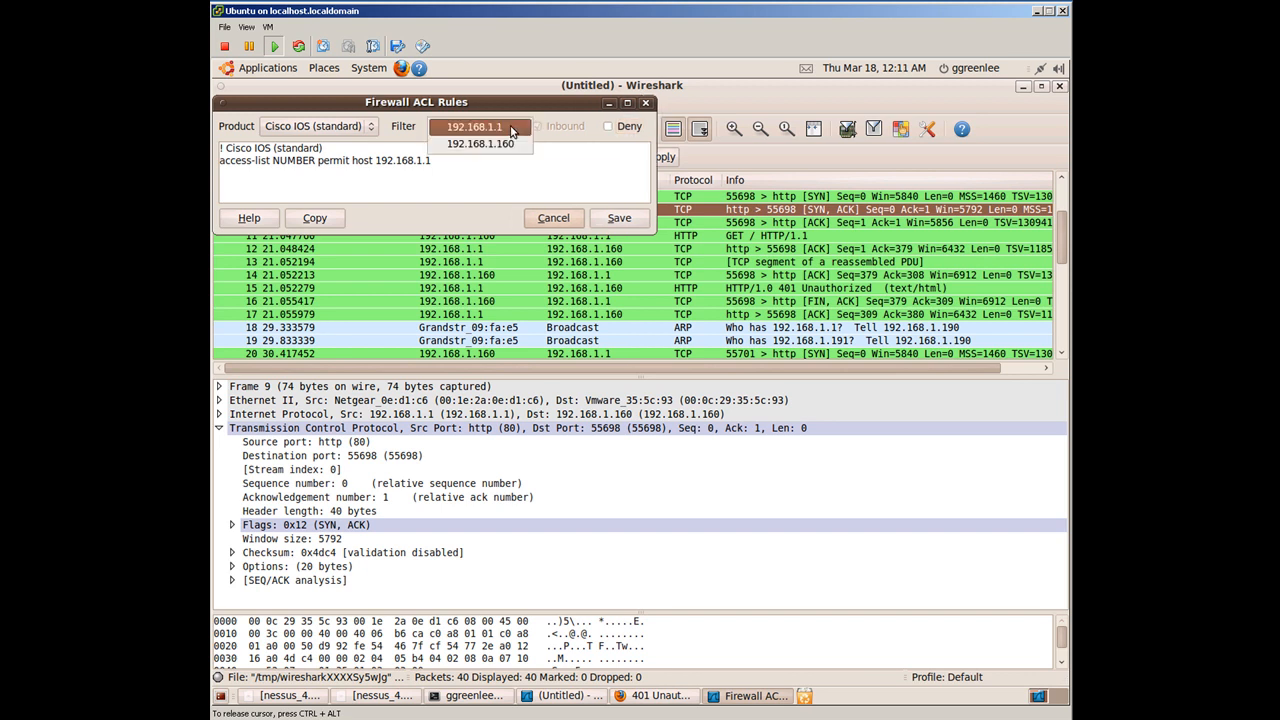
left_click(503, 148)
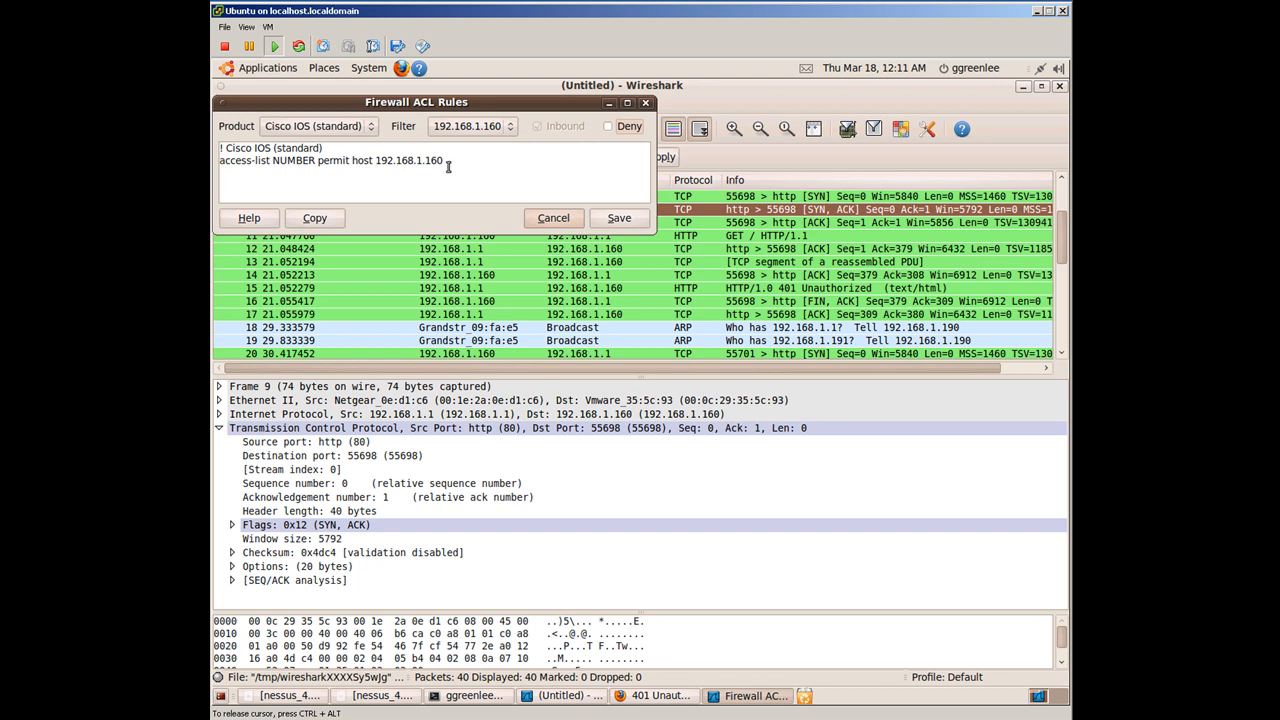
Step: Switch the ACL rule's product to Netfilter (iptables) and filter it on TCP port 80
left_click(372, 127)
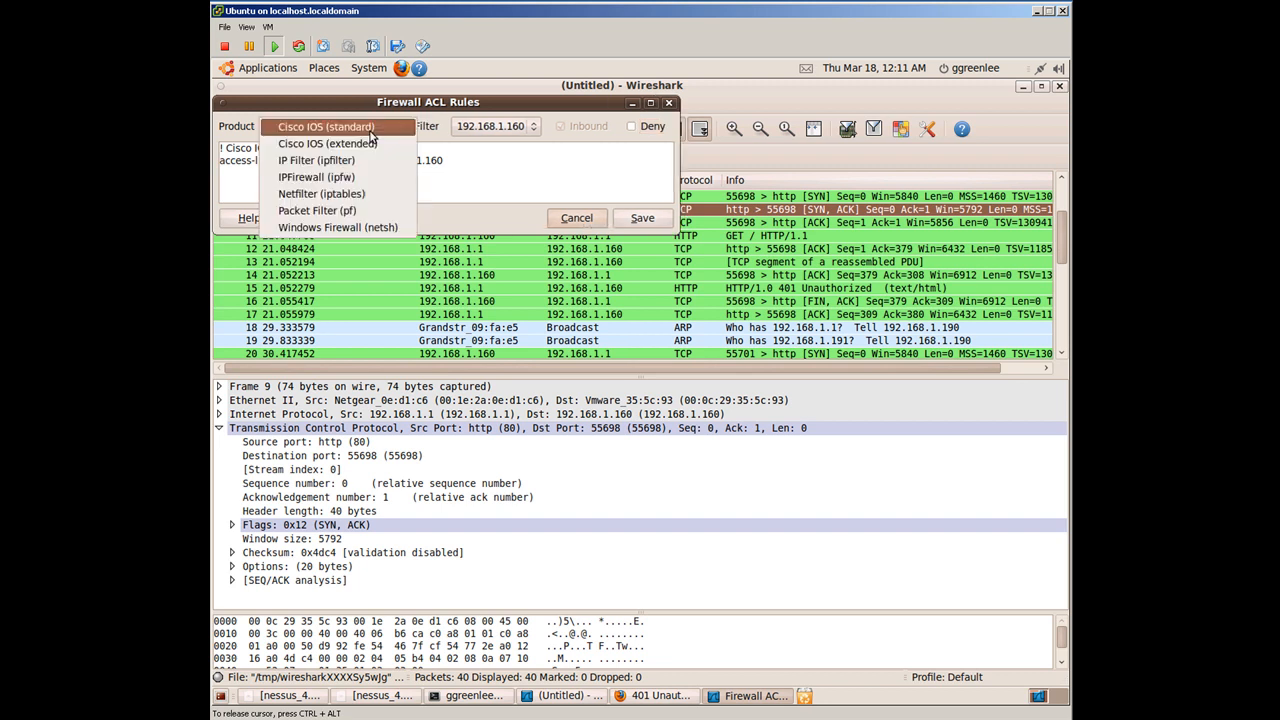
left_click(347, 196)
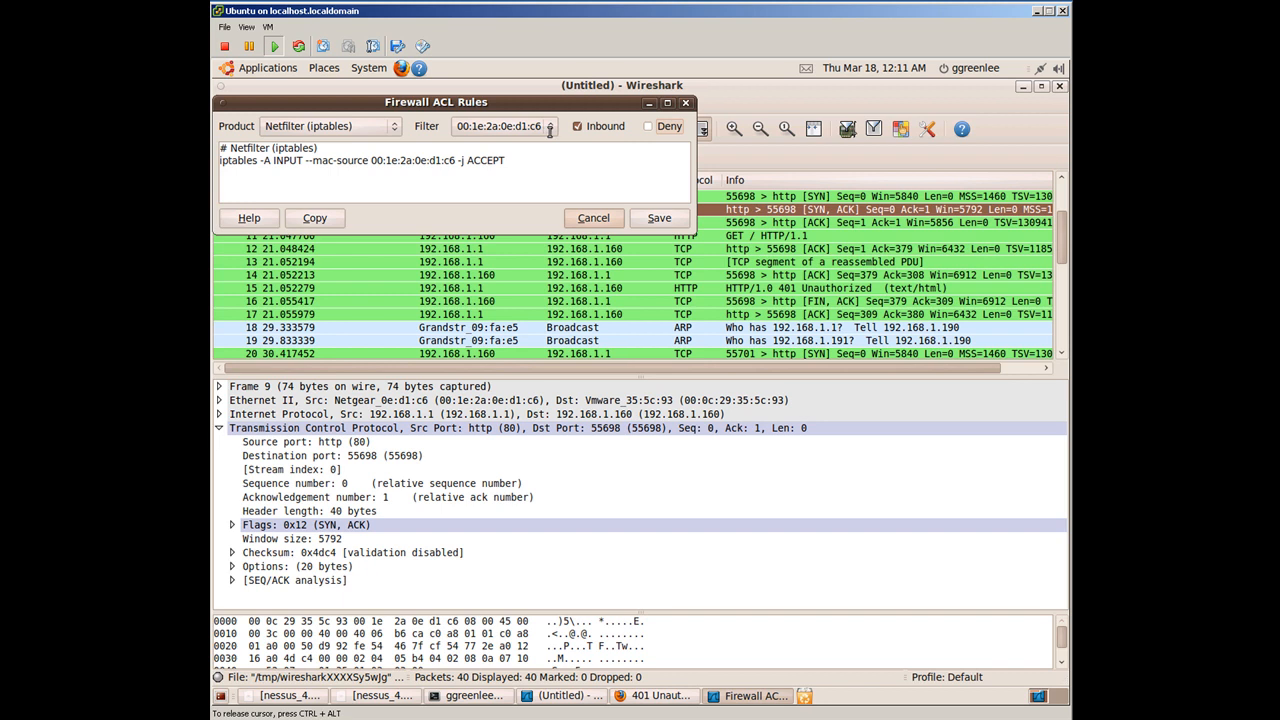
left_click(549, 129)
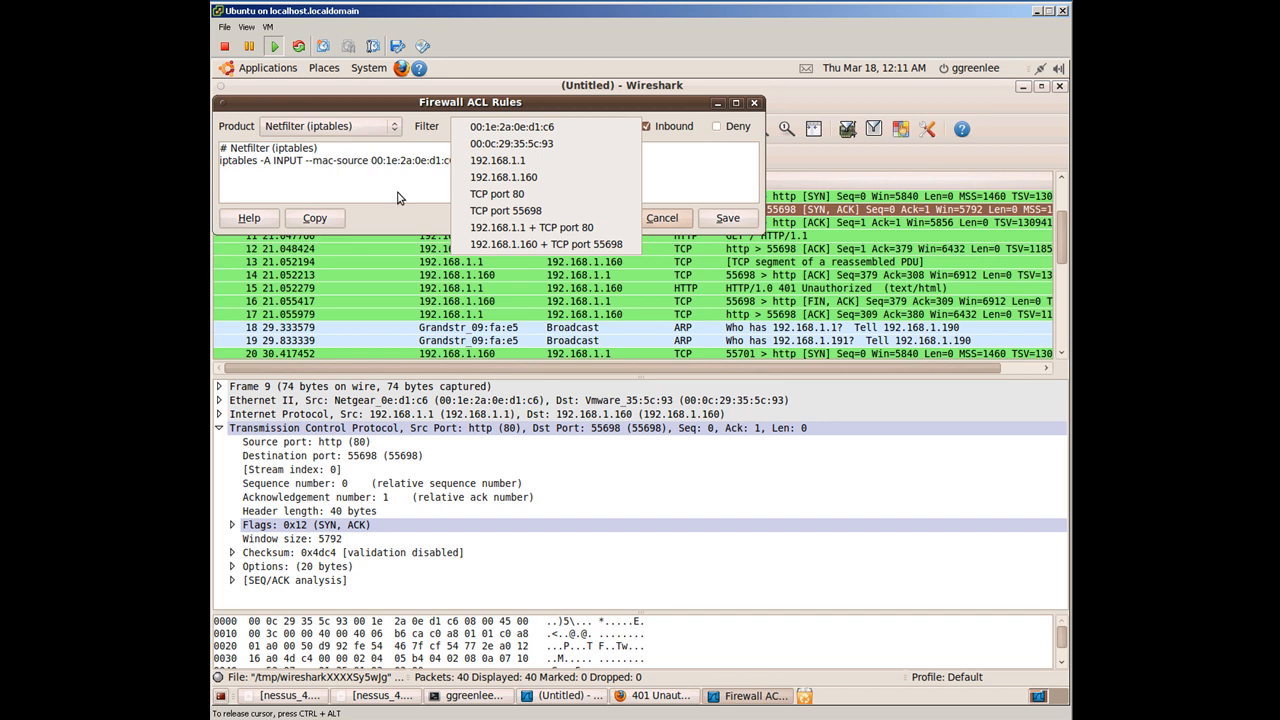
left_click(628, 128)
left_click(622, 128)
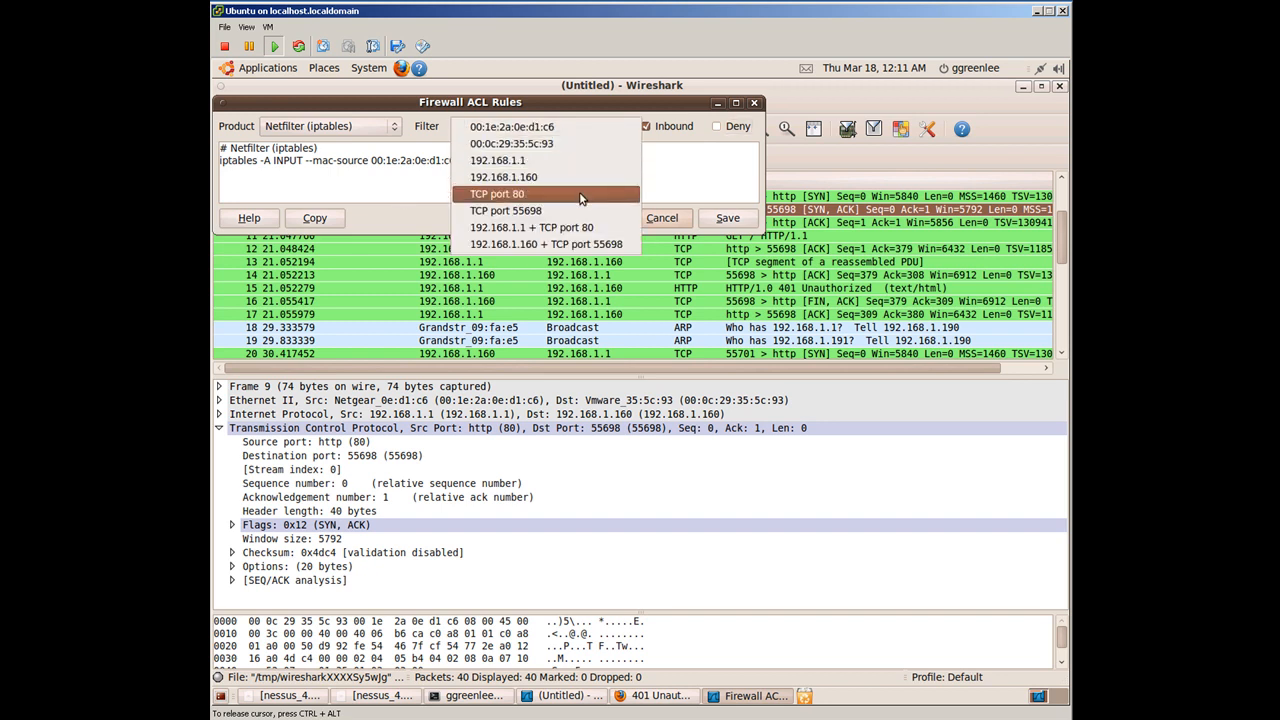
left_click(580, 195)
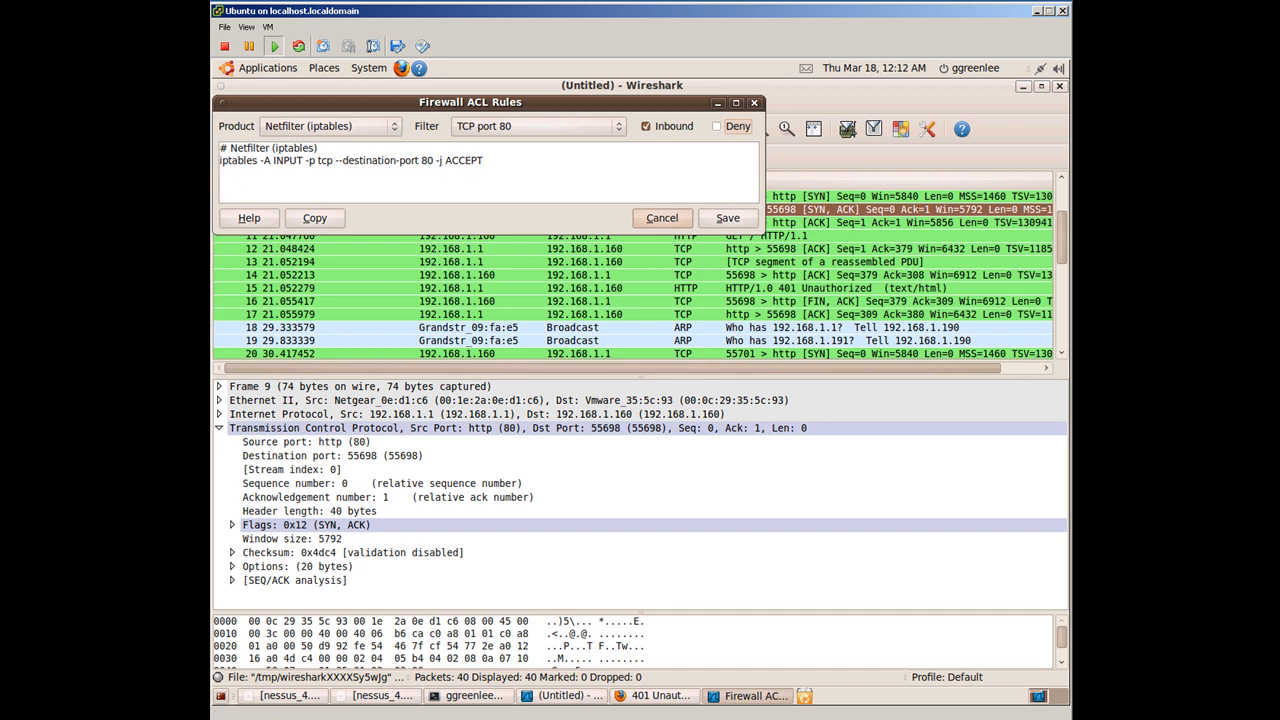
Step: Make the Netfilter (iptables) rule drop traffic by enabling Deny, and set its filter to host 192.168.1.160
left_click(741, 131)
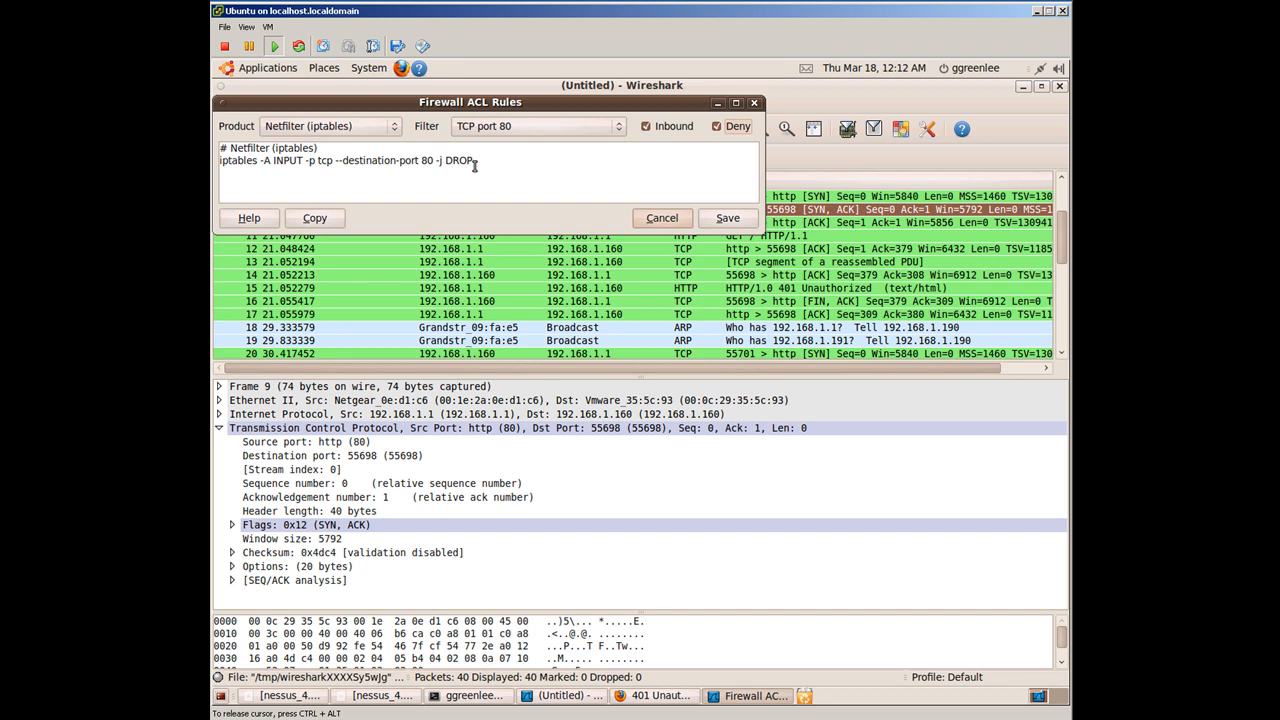
left_click(610, 128)
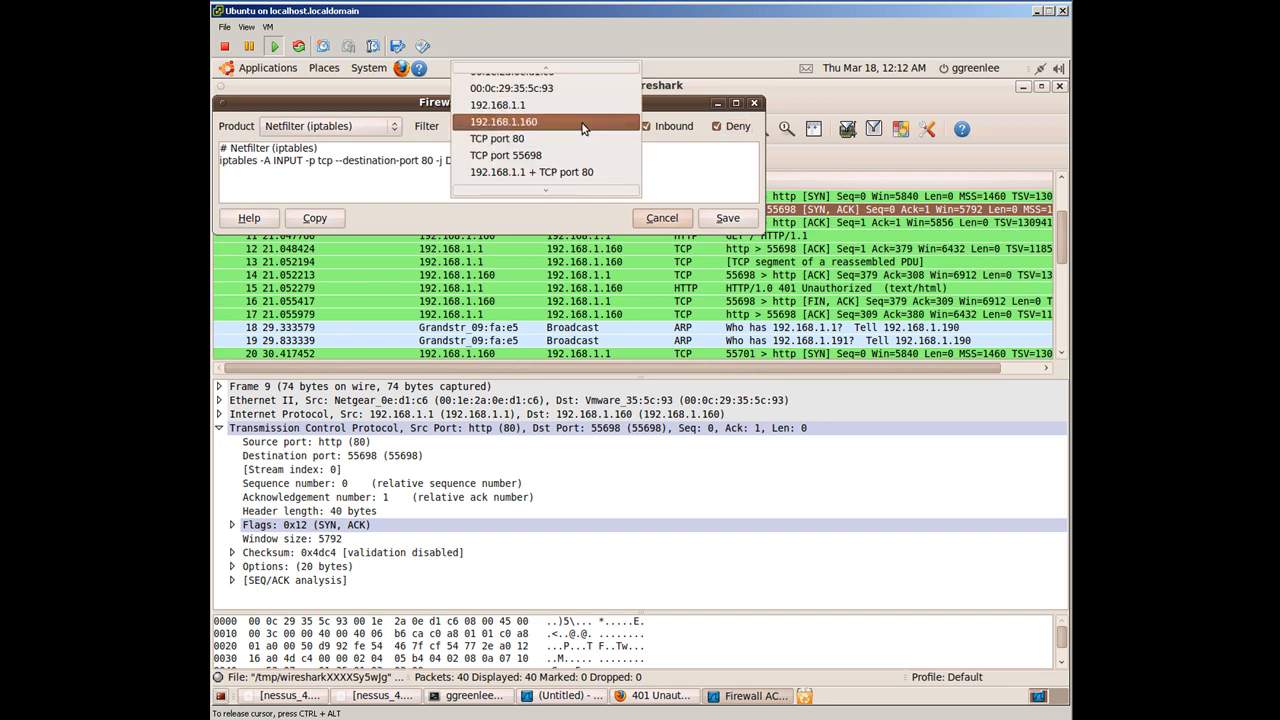
left_click(583, 125)
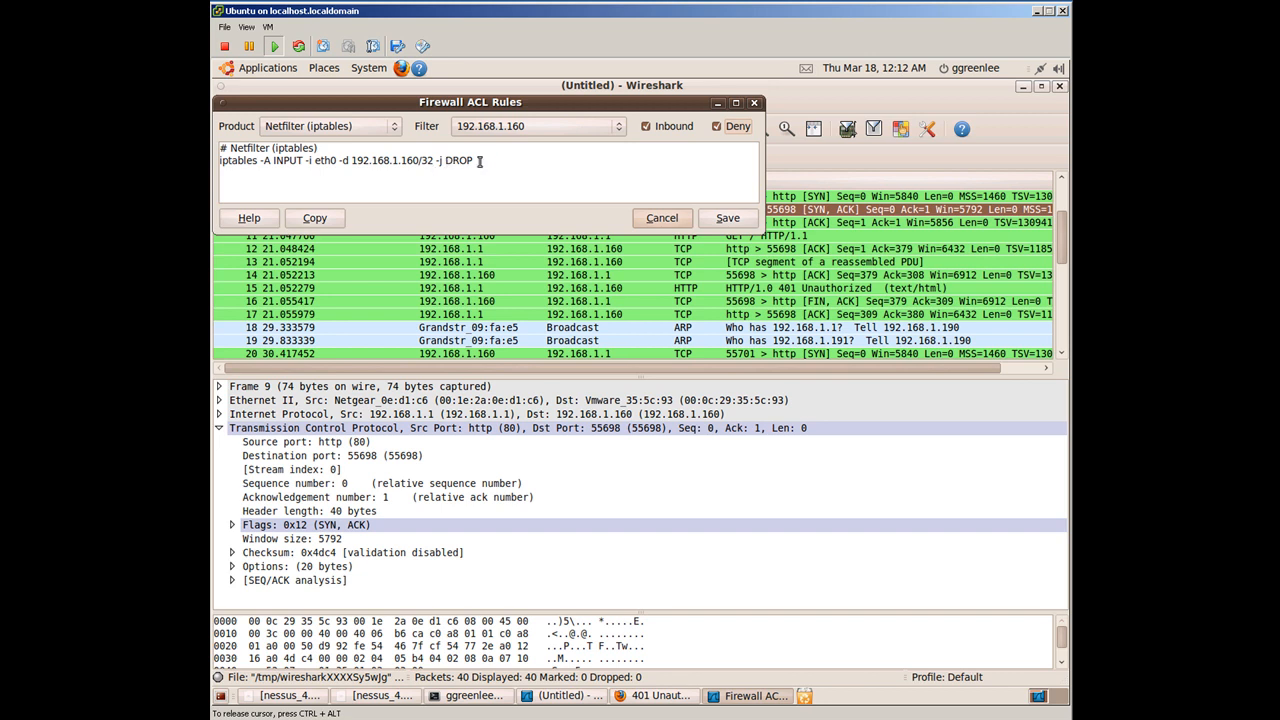
Step: Turn the iptables rule for 192.168.1.160 into an outbound accept rule by disabling Deny and Inbound
left_click(716, 130)
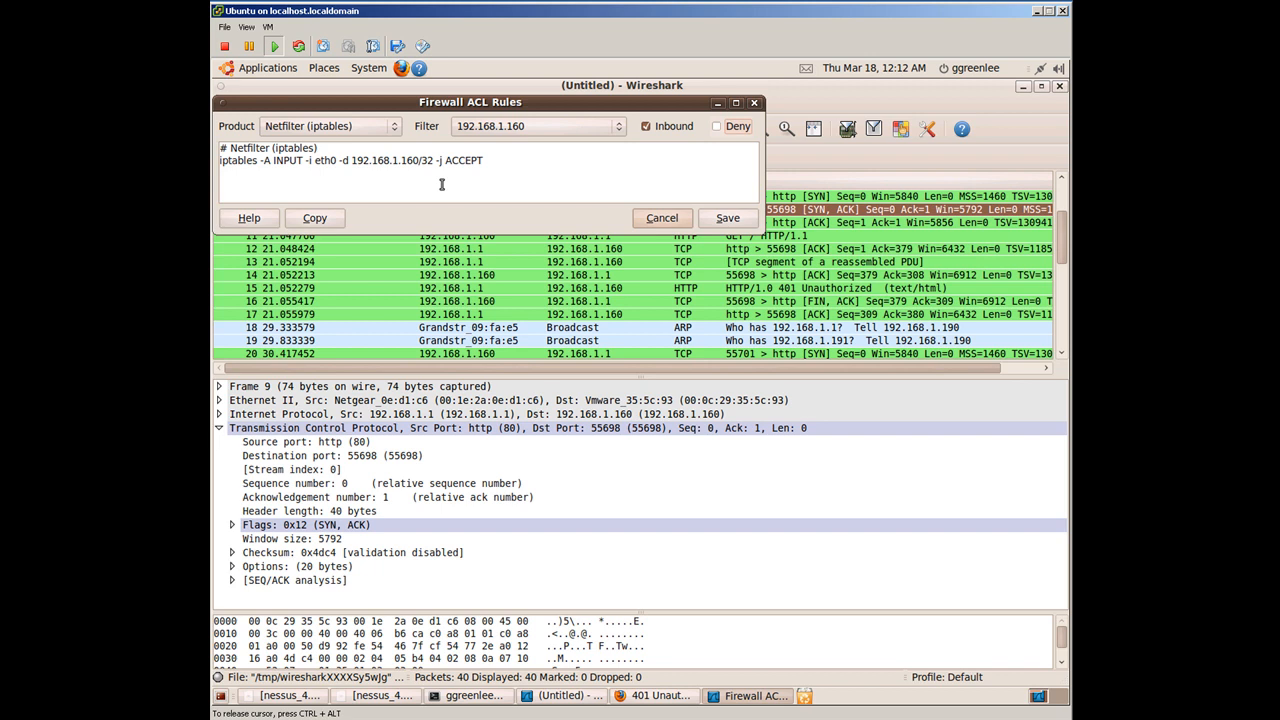
left_click(655, 130)
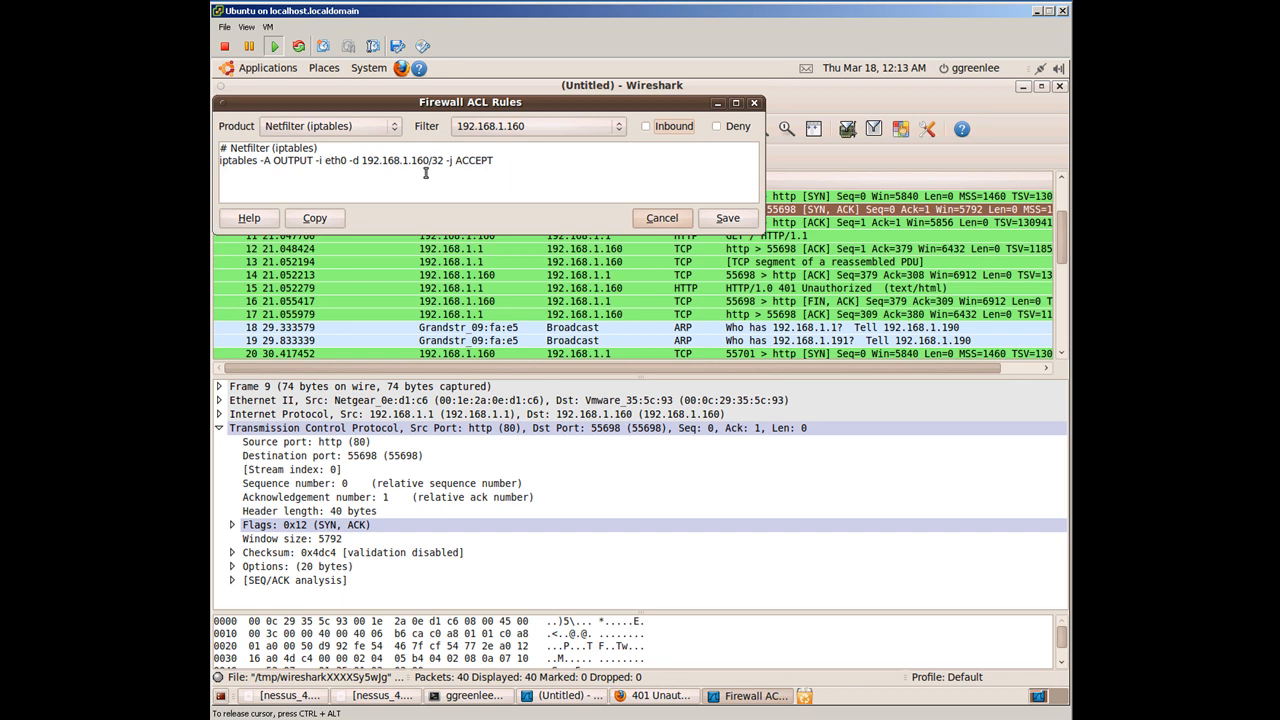
Step: Switch the ACL rule's product to Windows Firewall (netsh)
left_click(397, 129)
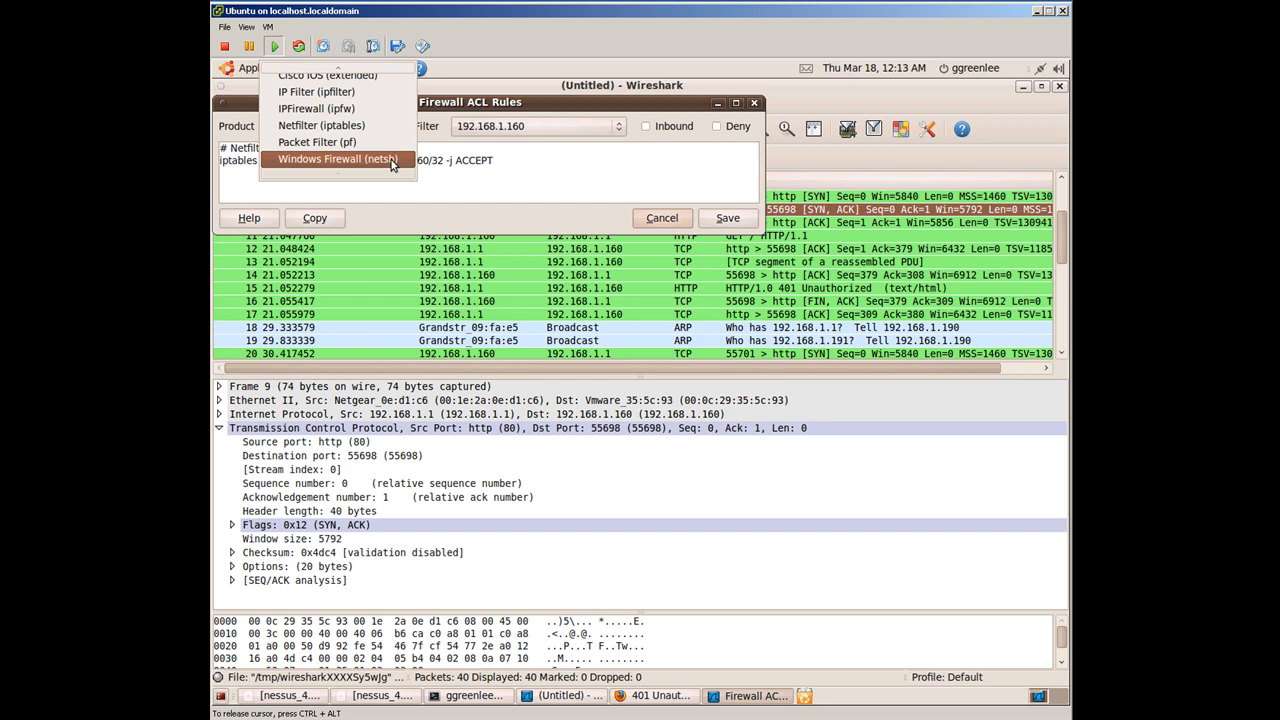
left_click(392, 162)
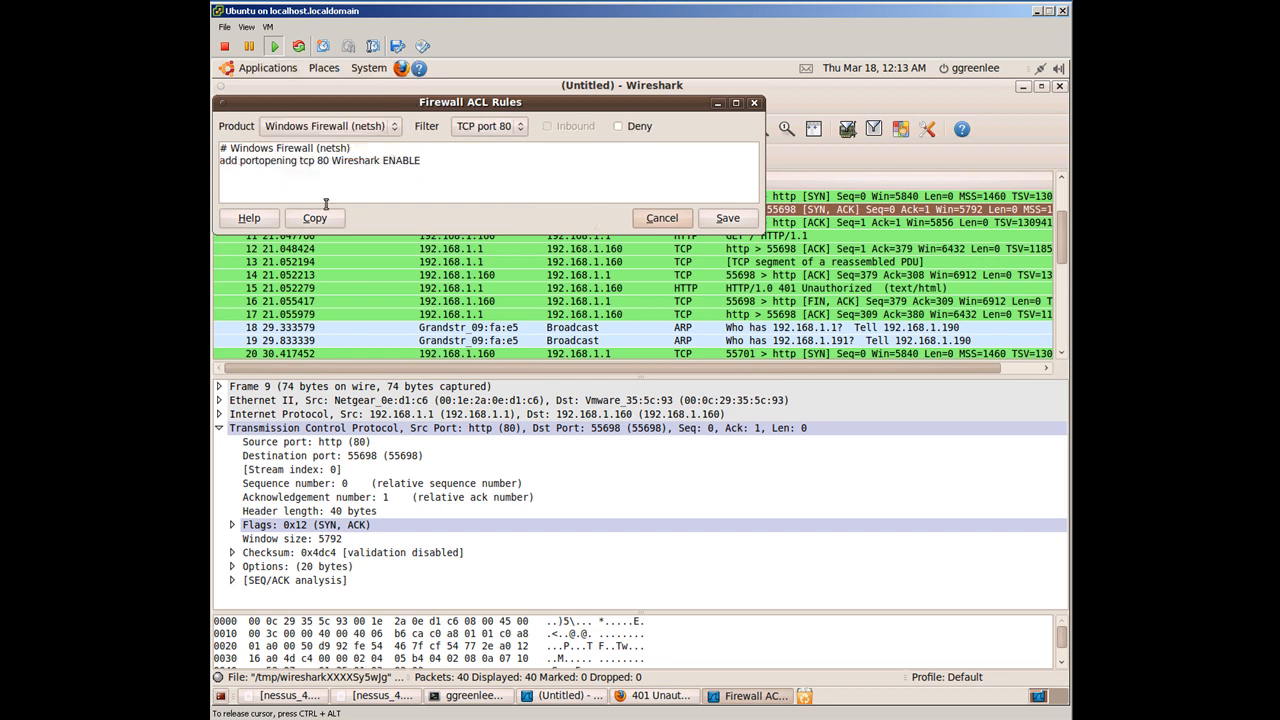
Step: Switch the ACL rule's product to Cisco IOS (extended) and release the cursor from the virtual machine
left_click(396, 133)
left_click(393, 130)
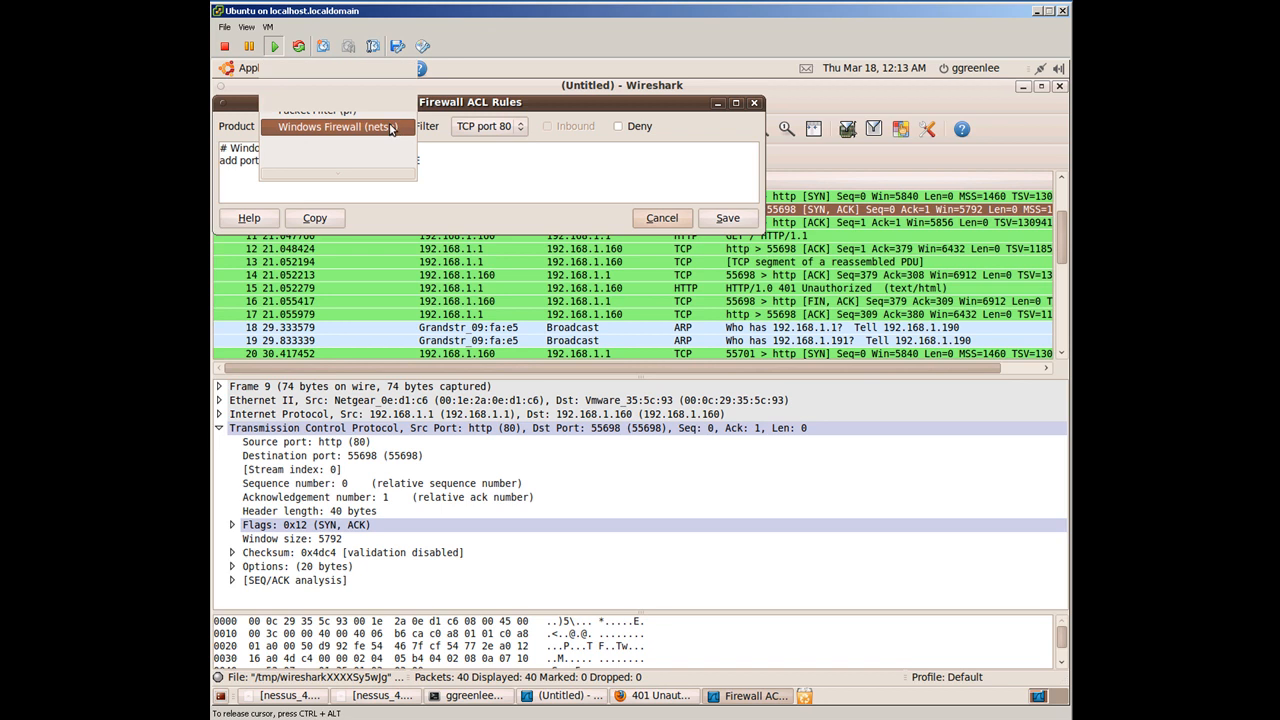
left_click(372, 125)
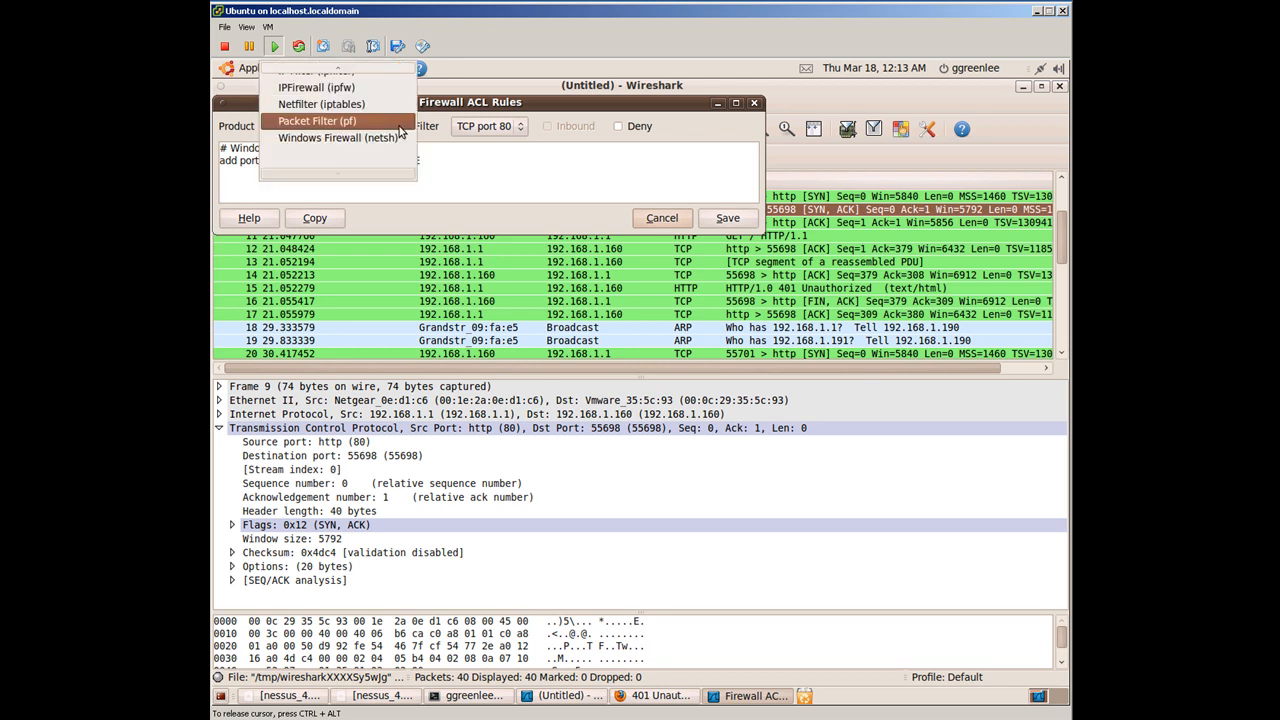
scroll(385, 130, "up", 3)
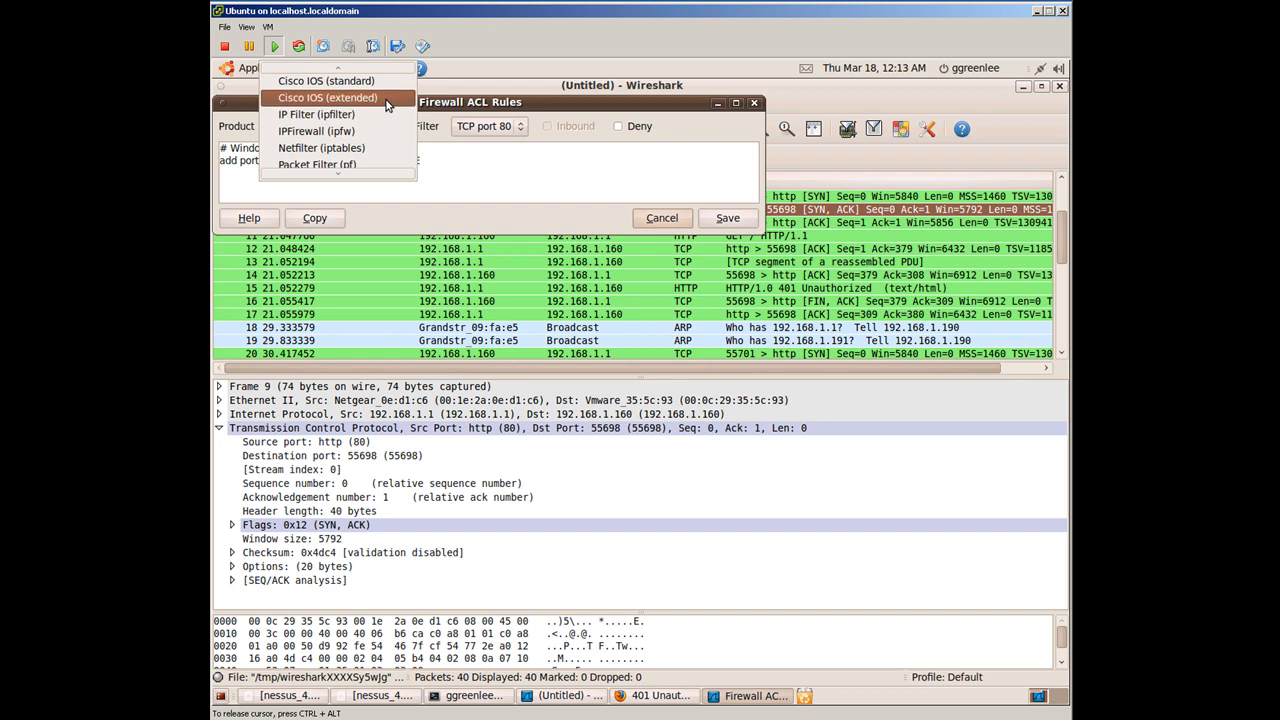
left_click(387, 98)
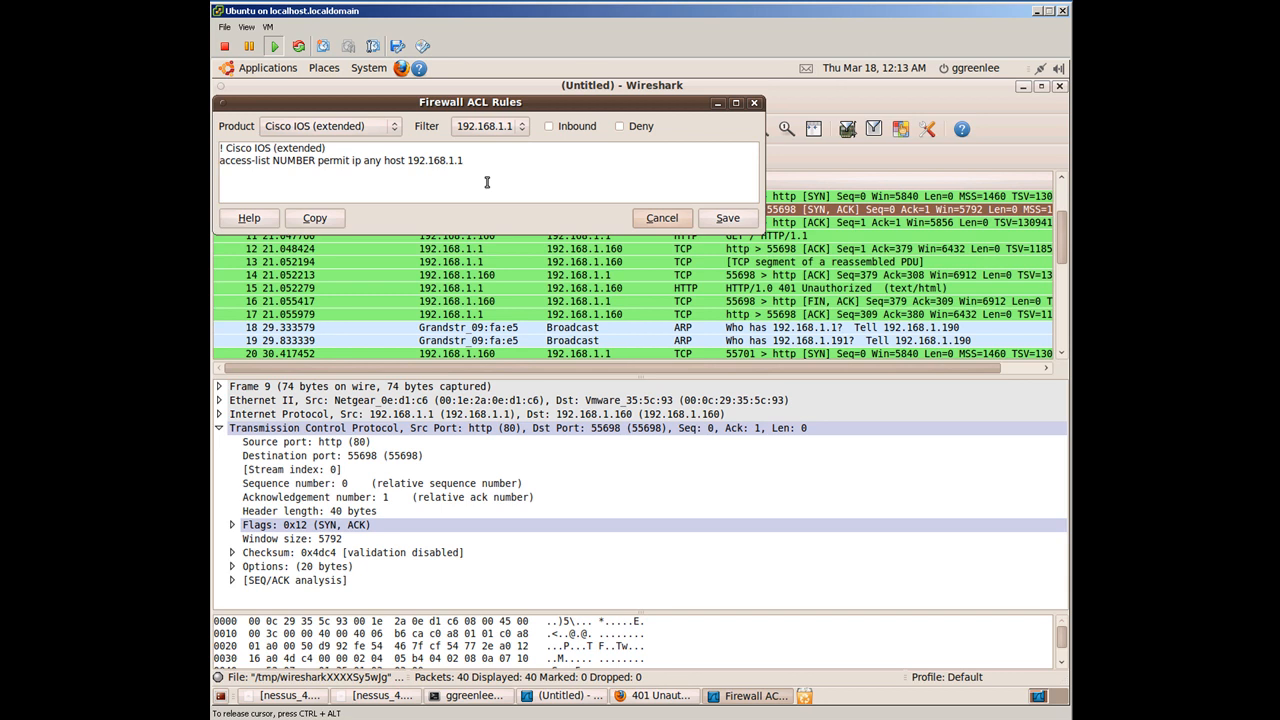
key("ctrl+alt")
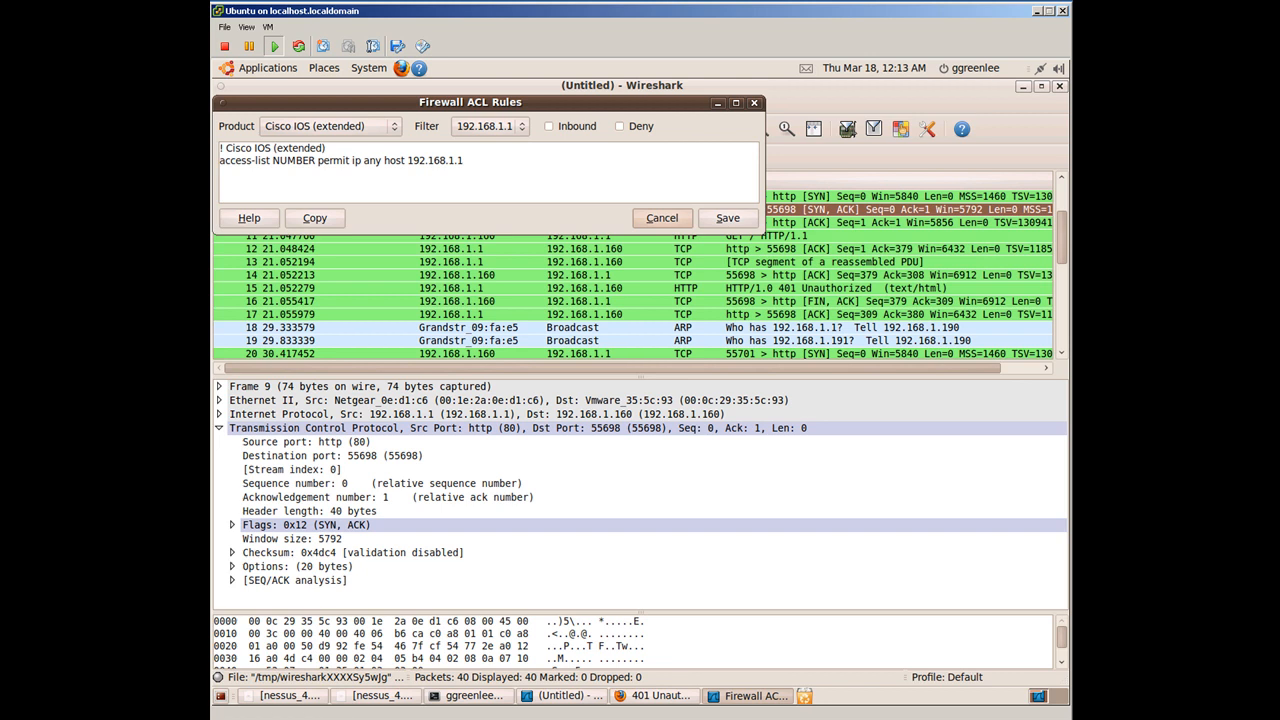